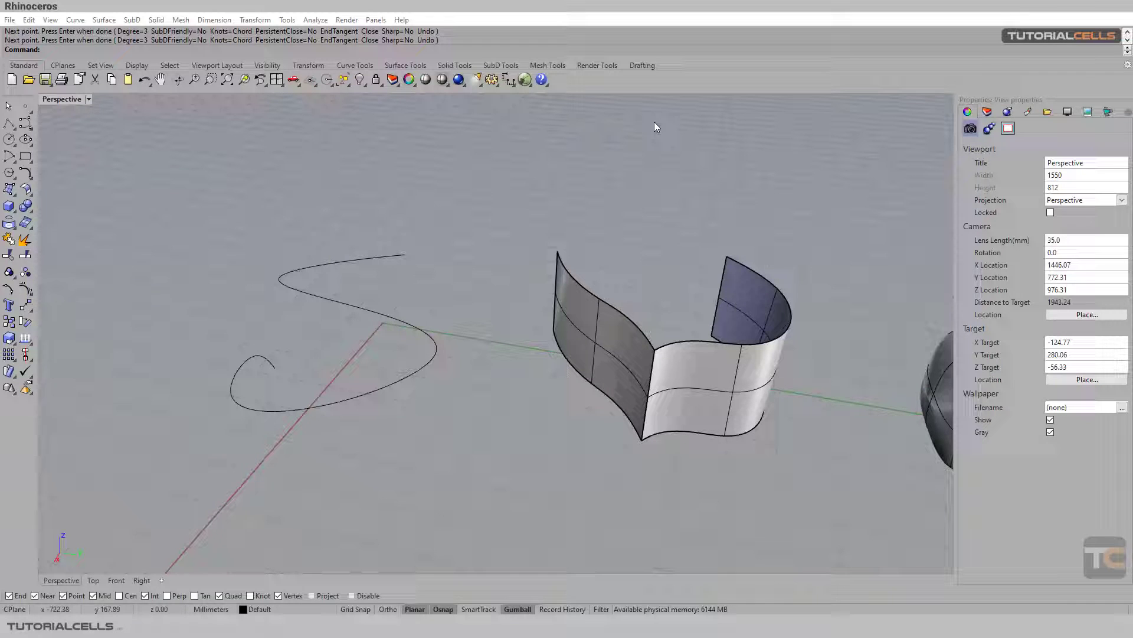
Step: Open the Point Edit toolbar and select the S-shaped curve
click(536, 157)
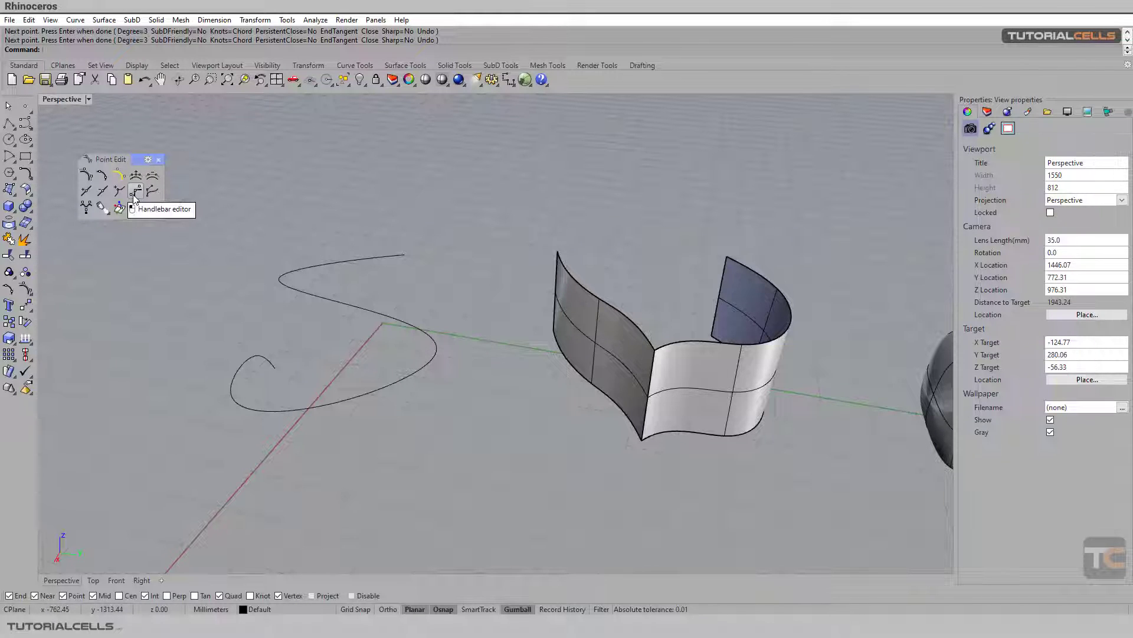
mouse_move(238, 289)
right_down()
mouse_move(269, 289)
mouse_move(303, 359)
right_up()
click(303, 300)
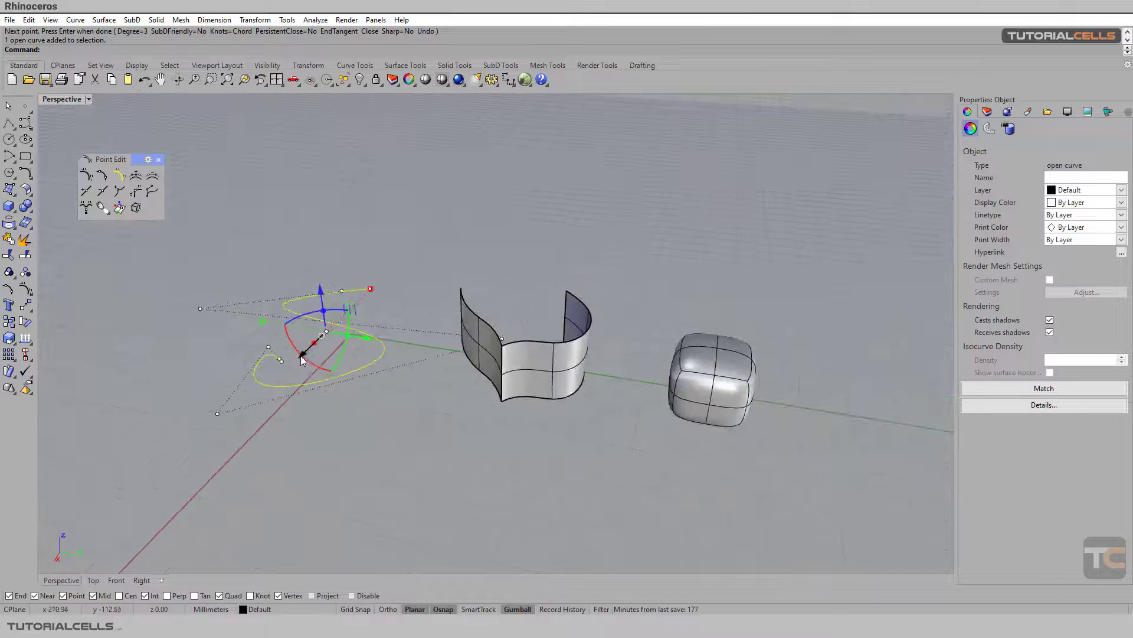
click(503, 343)
click(383, 345)
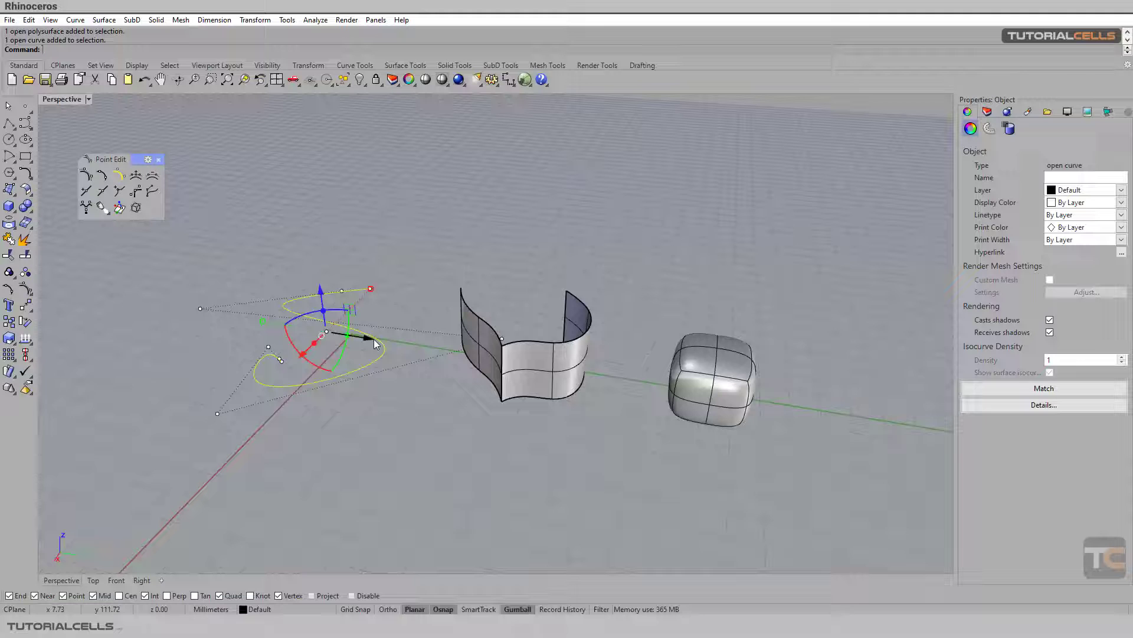
Step: Drag one of the curve's control points left to reshape the S-curve
drag(369, 337, 328, 355)
right_drag(329, 355, 444, 320)
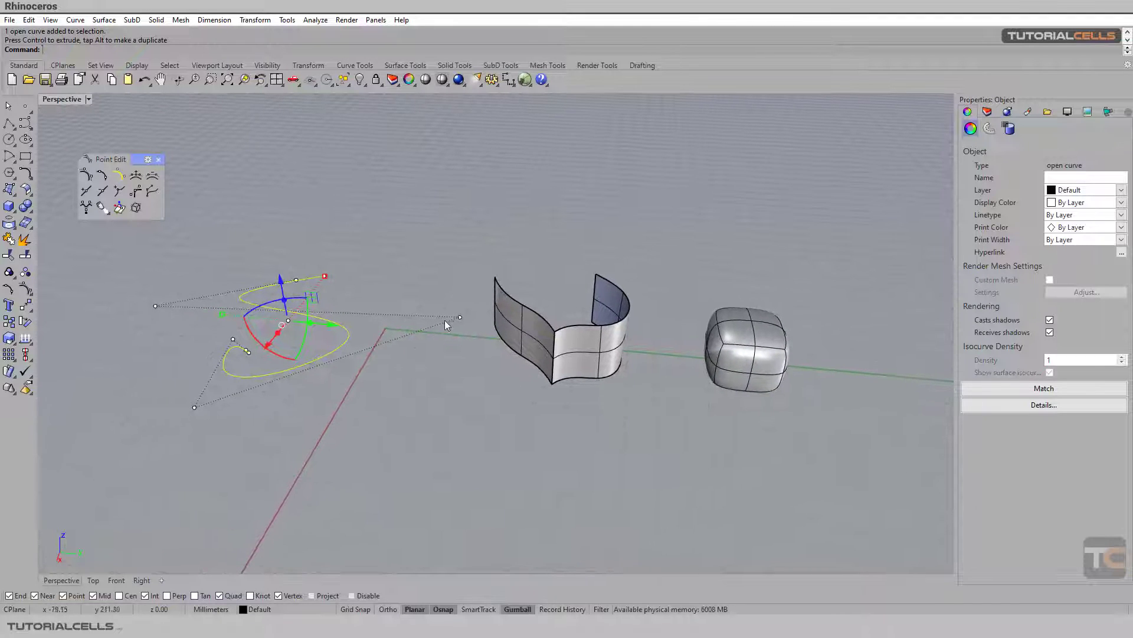
click(460, 317)
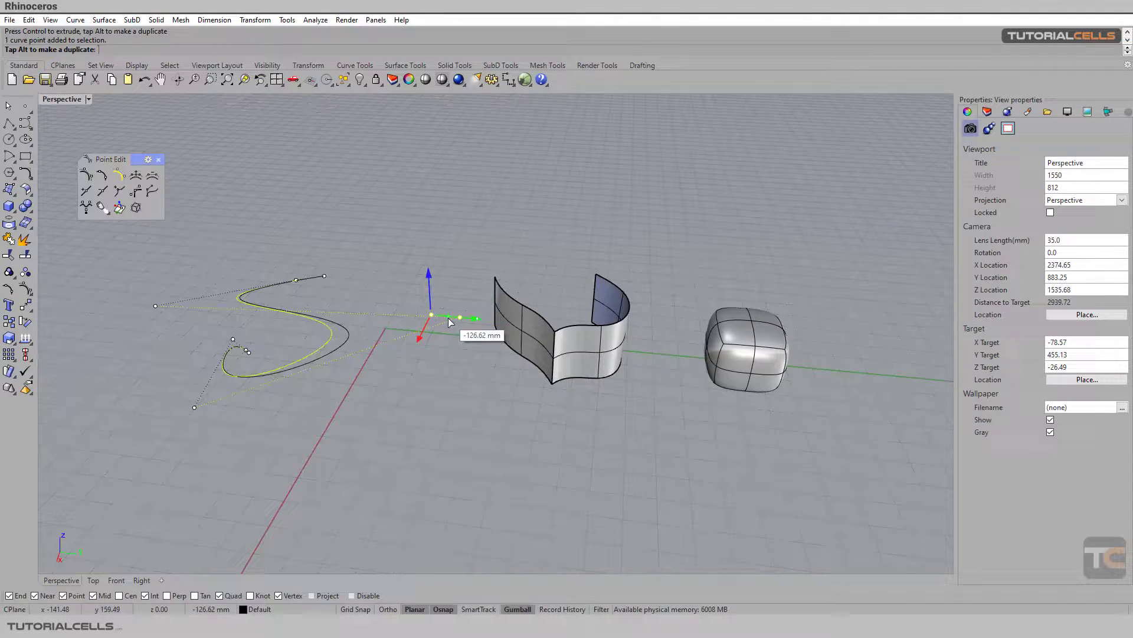
drag(478, 325, 305, 344)
key(Escape)
key(Escape)
scroll(305, 340, up, 3)
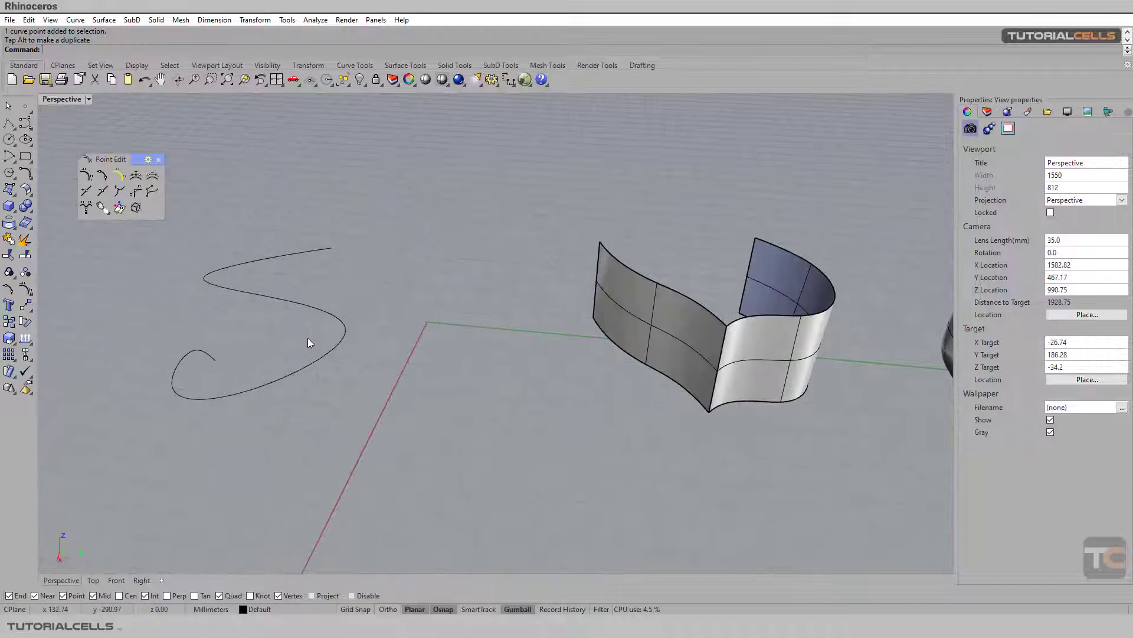
click(106, 181)
click(217, 287)
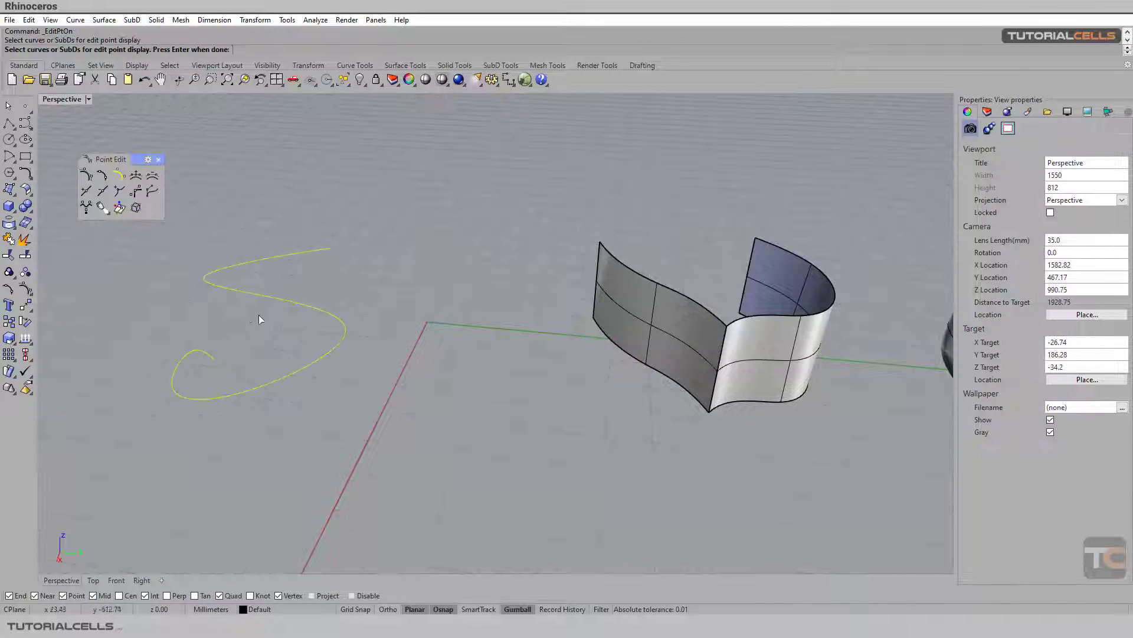
key(Return)
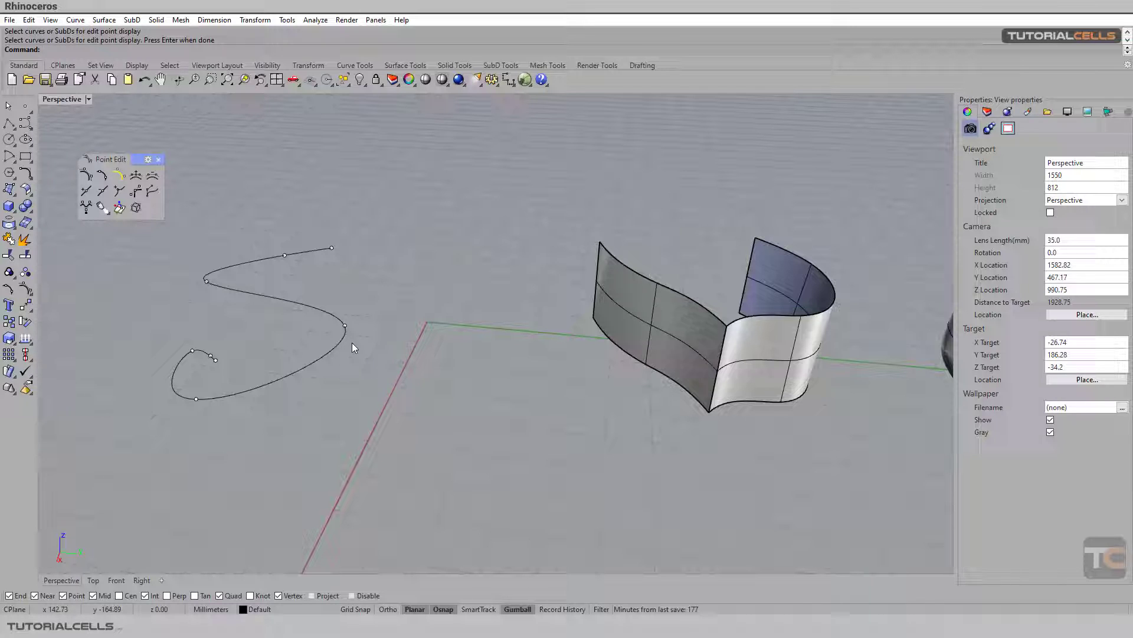
click(346, 327)
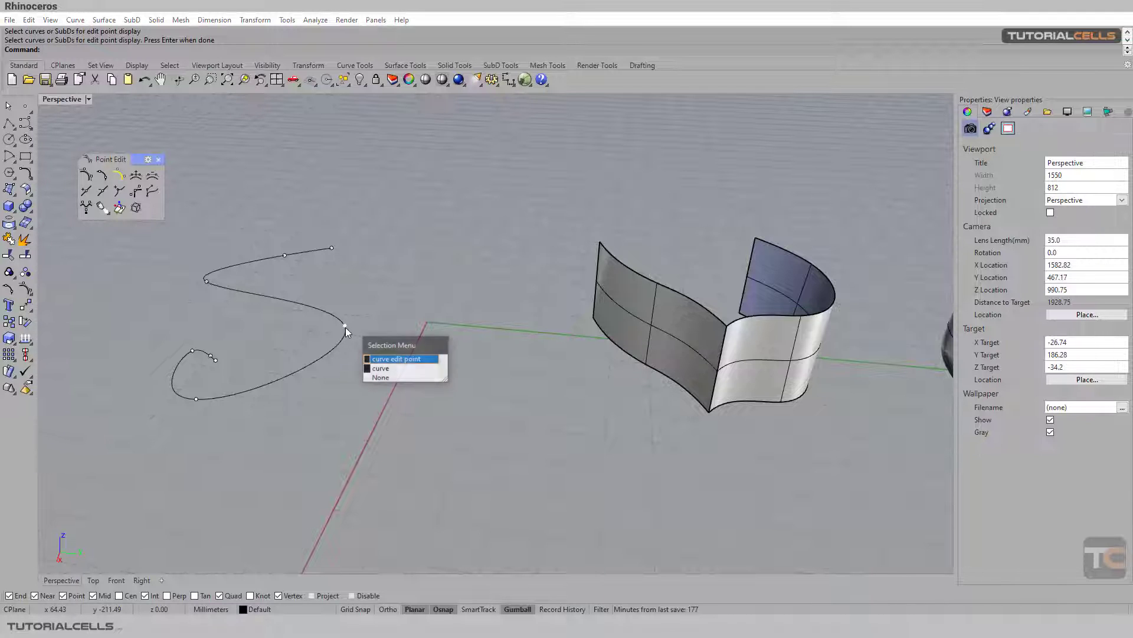
click(375, 379)
scroll(351, 377, up, 3)
scroll(304, 334, up, 2)
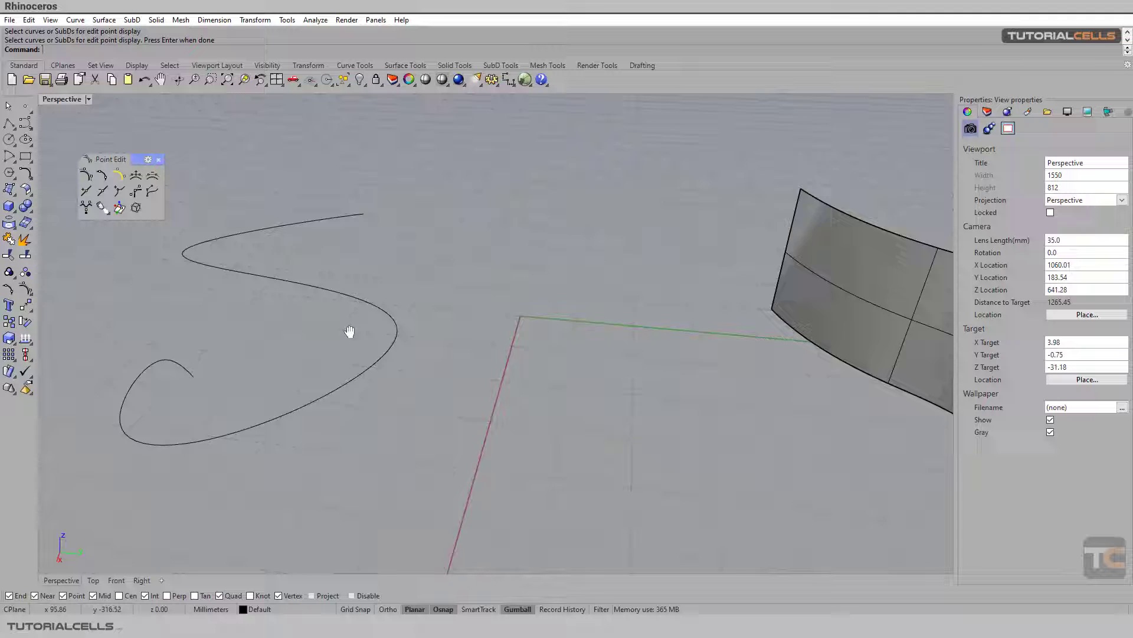
scroll(349, 332, up, 2)
right_drag(394, 314, 395, 309)
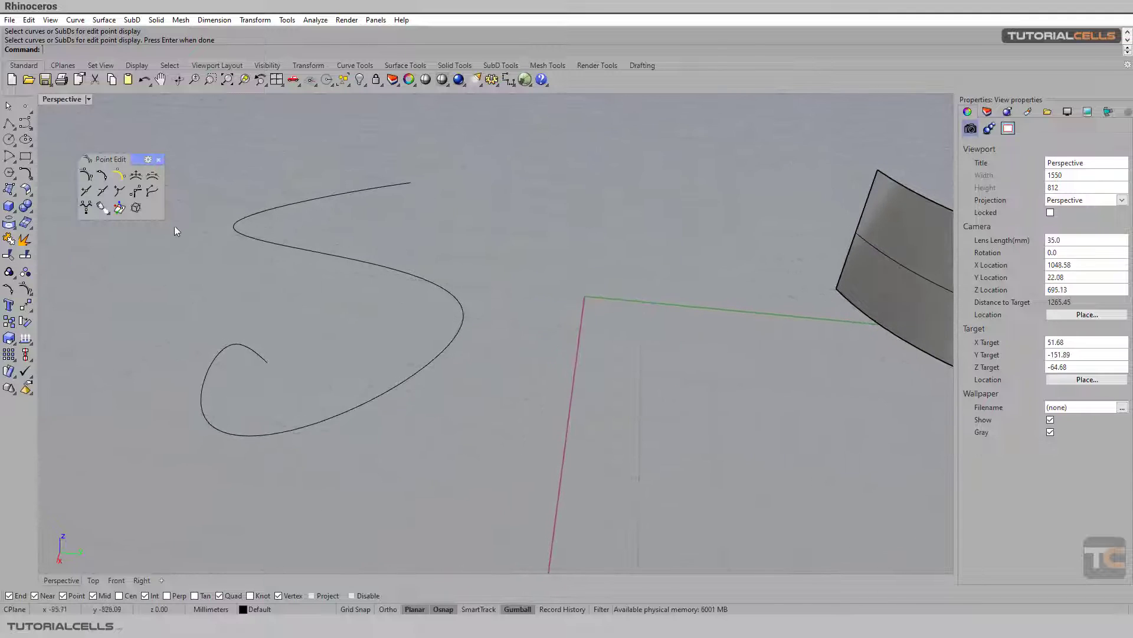
Step: Run Handlebar editor on the S-curve and drag handle ends at two curve points
click(267, 243)
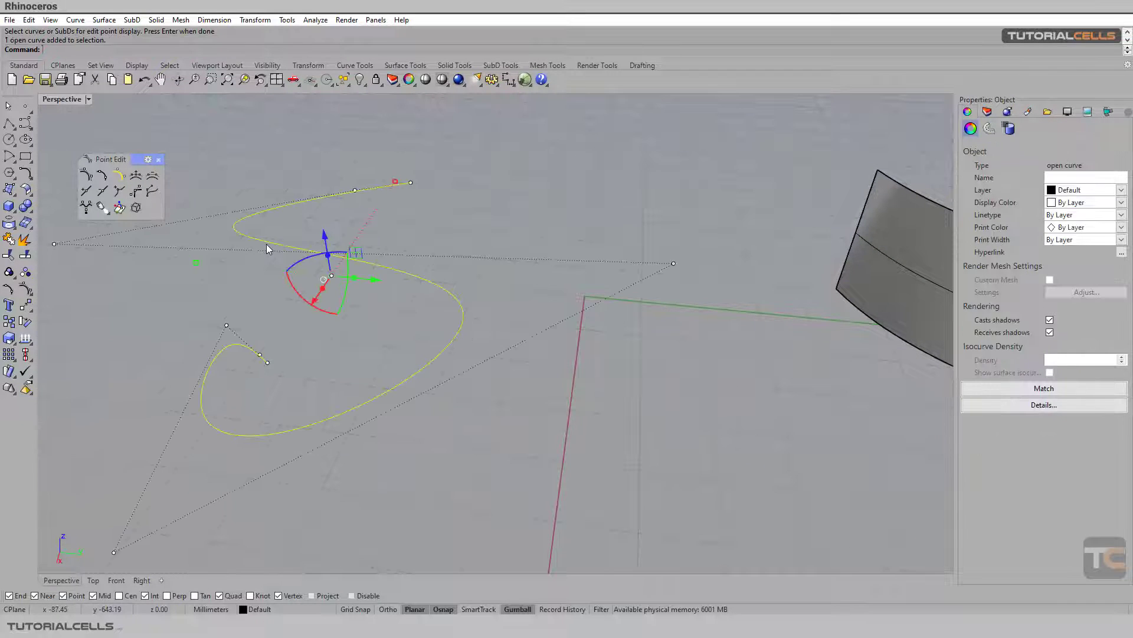
click(138, 194)
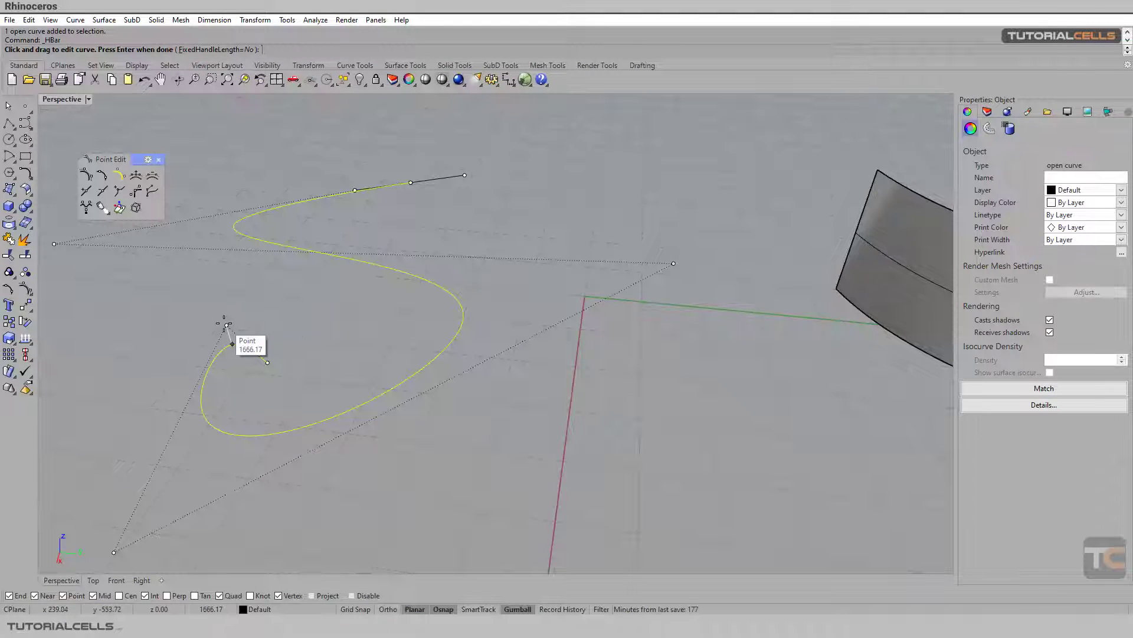
drag(237, 343, 268, 362)
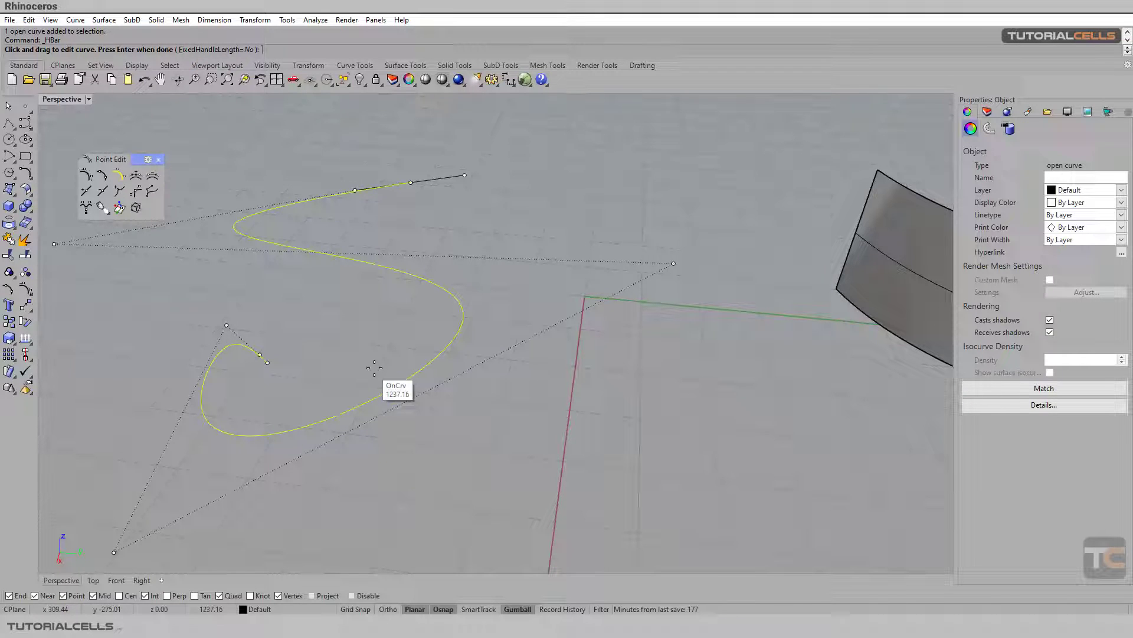
click(420, 367)
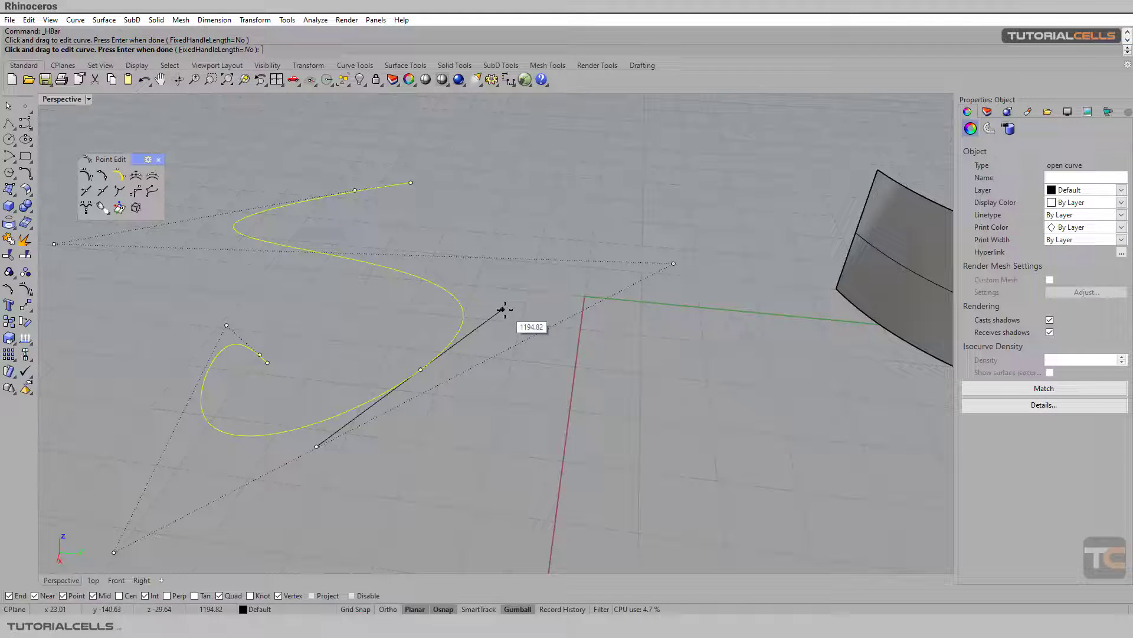
drag(501, 309, 433, 308)
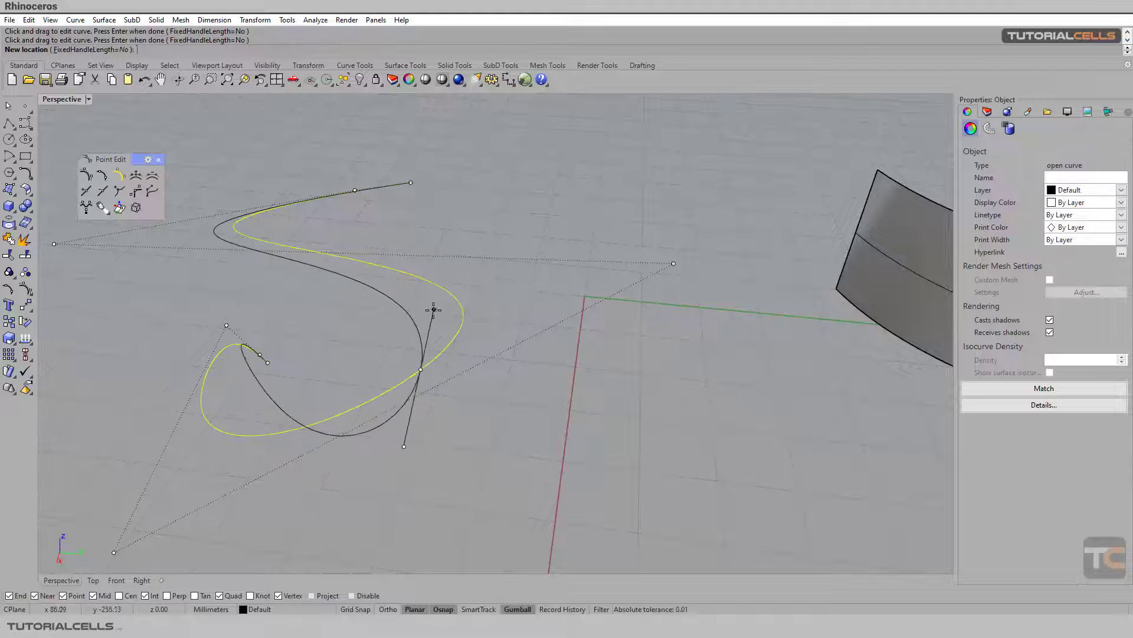
Step: With FixedHandleLength=Yes, swing a handle end to redirect the curve, then set FixedHandleLength=No
drag(434, 309, 478, 310)
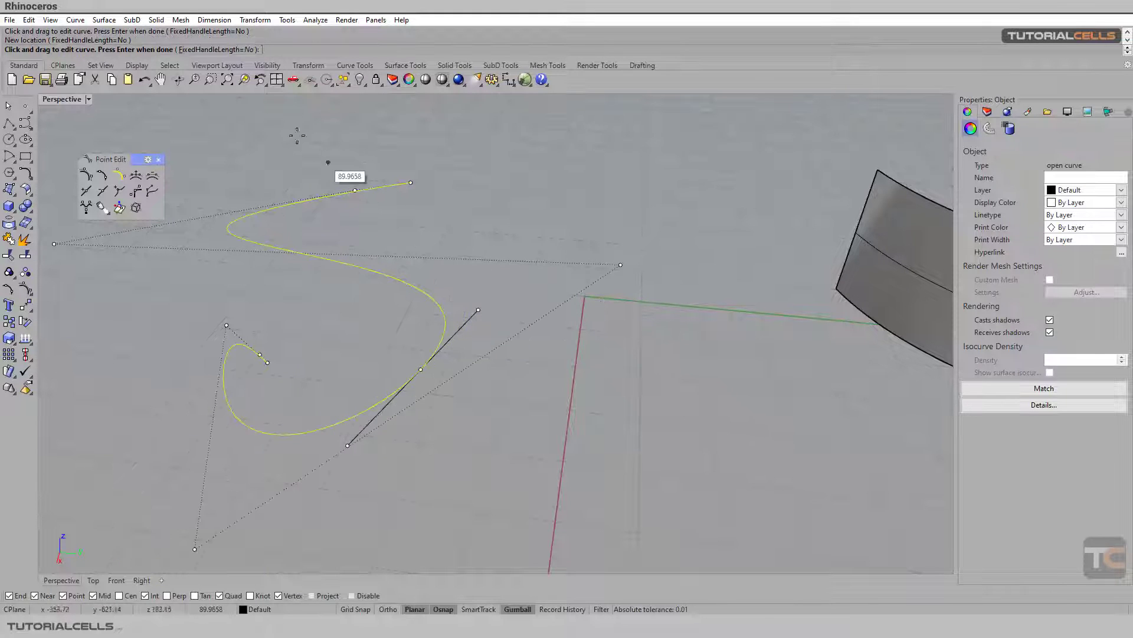
click(229, 52)
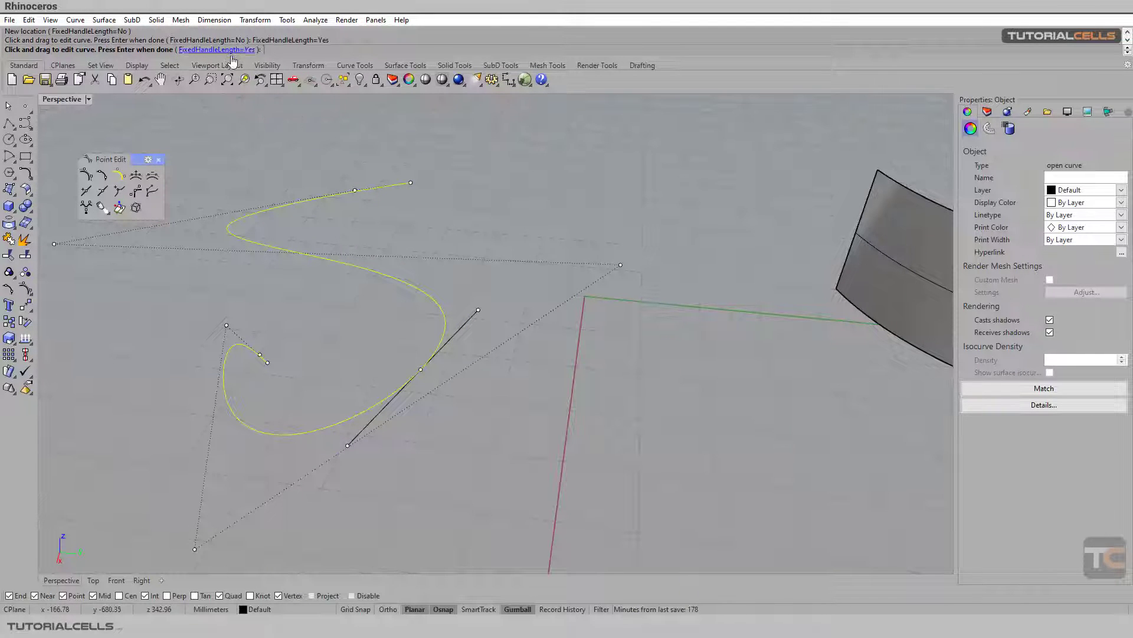
drag(481, 311, 493, 295)
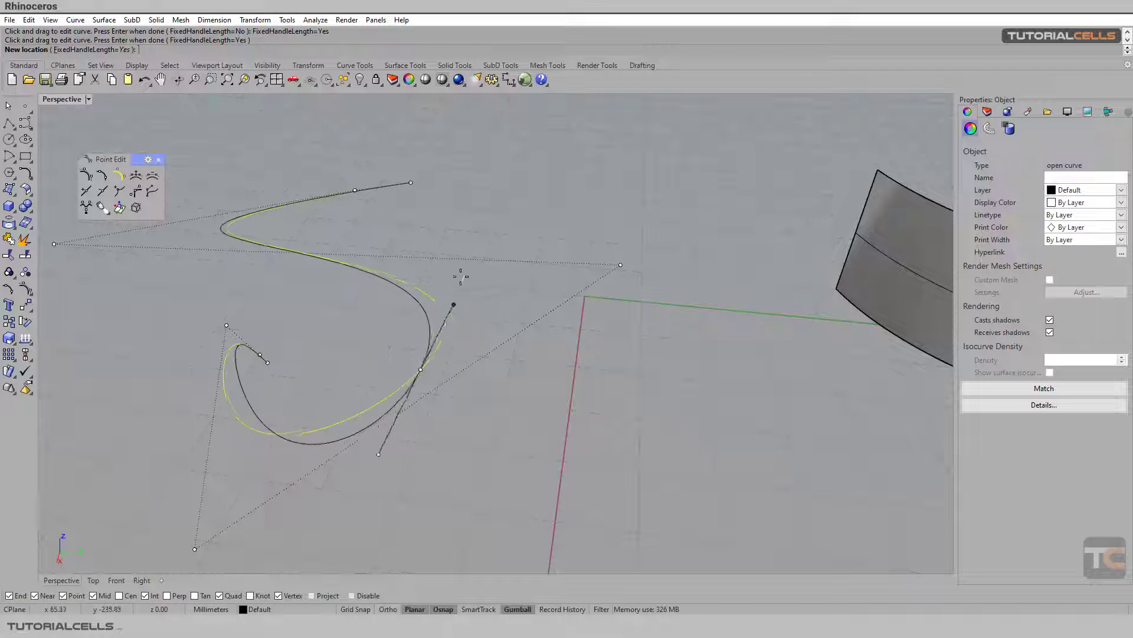
mouse_move(493, 295)
mouse_down()
mouse_move(504, 376)
mouse_move(471, 308)
mouse_up()
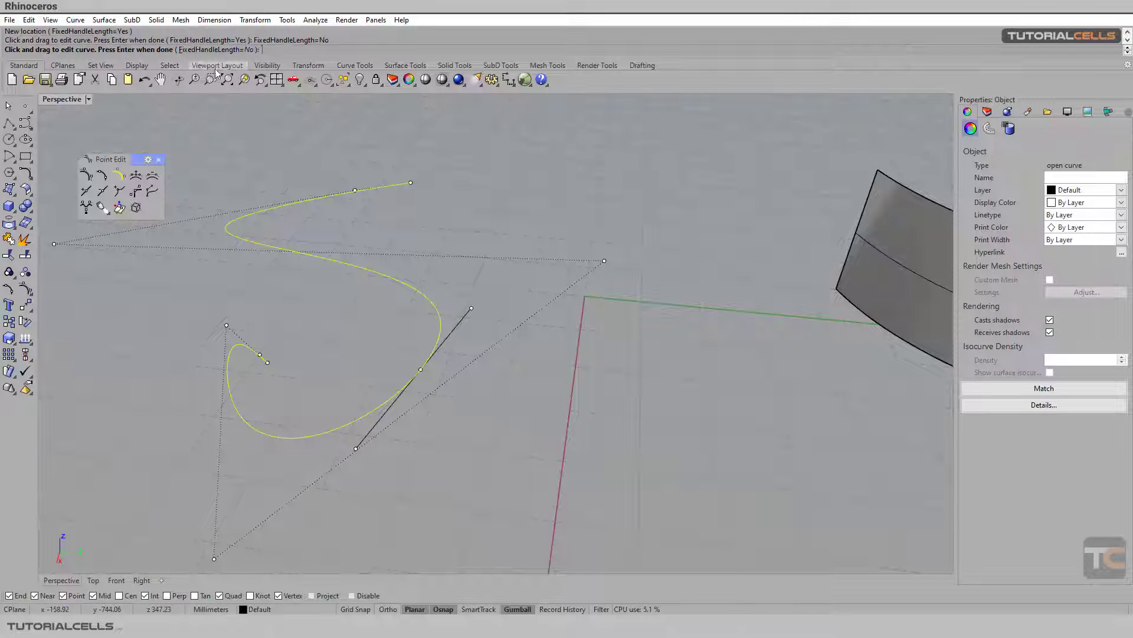
click(217, 49)
mouse_move(470, 302)
right_down()
mouse_move(546, 353)
mouse_move(519, 329)
mouse_move(355, 309)
right_up()
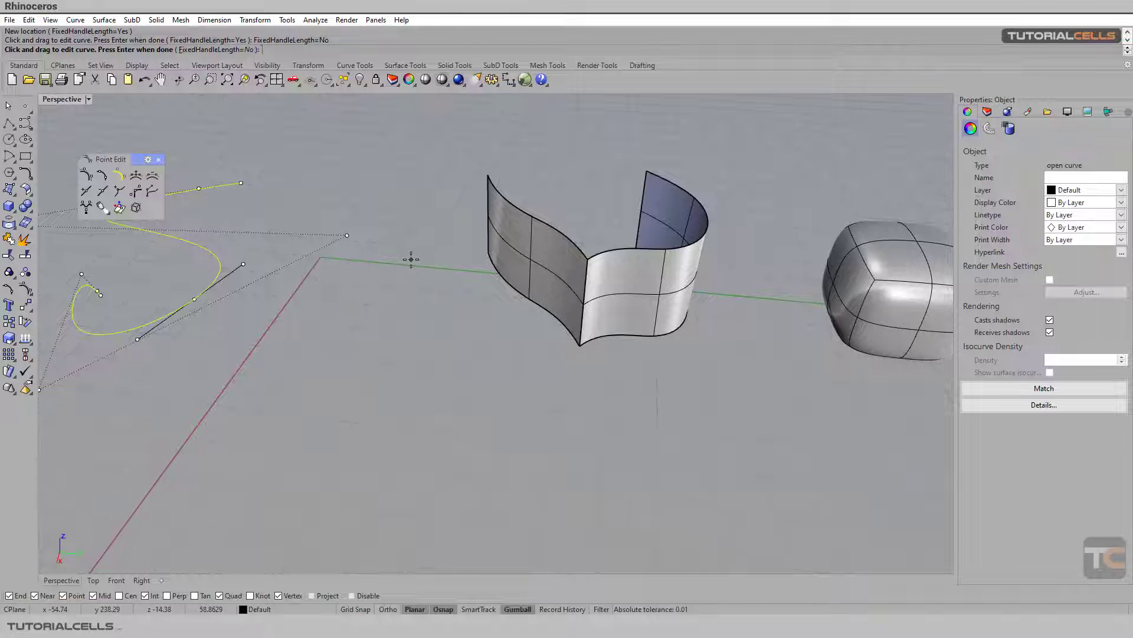
Step: End handlebar editing on the curve and select the curved open surface
key(Return)
click(560, 282)
mouse_move(629, 308)
right_down()
mouse_move(519, 321)
mouse_move(484, 314)
right_up()
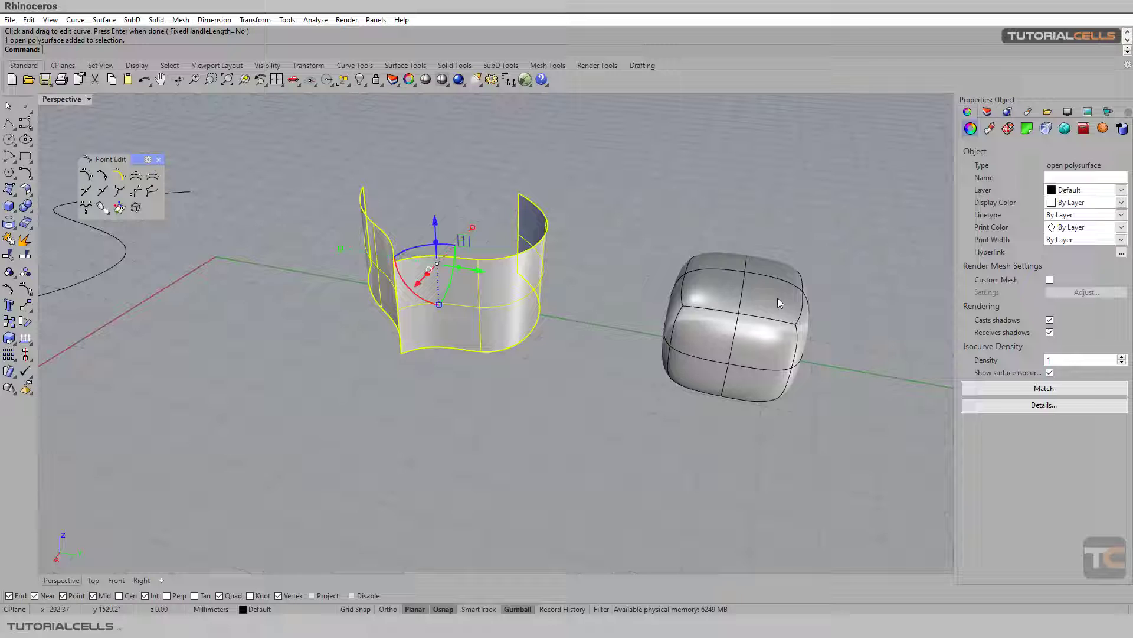
Step: Start the Handlebar editor with the curved open surface confirmed as its target
click(135, 191)
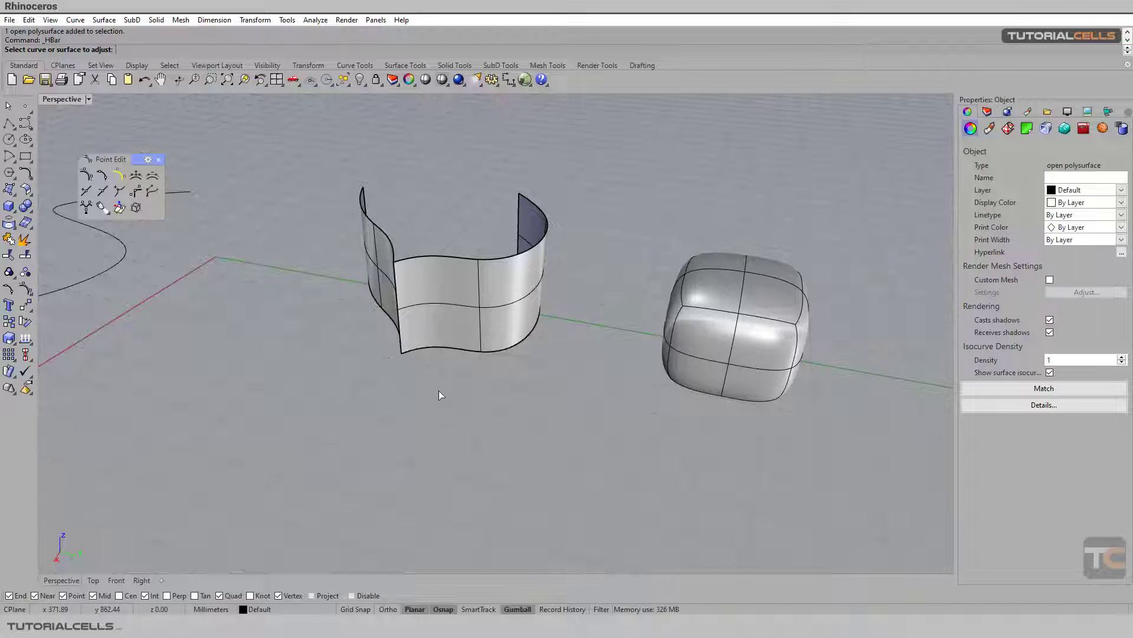
click(438, 303)
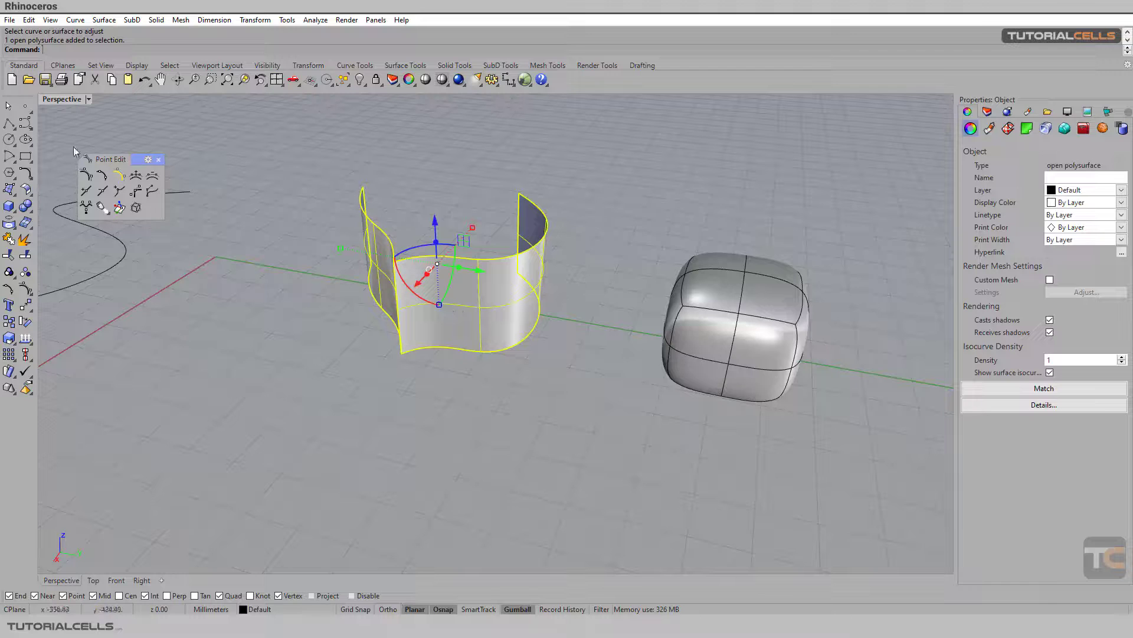
click(136, 191)
right_drag(497, 288, 472, 298)
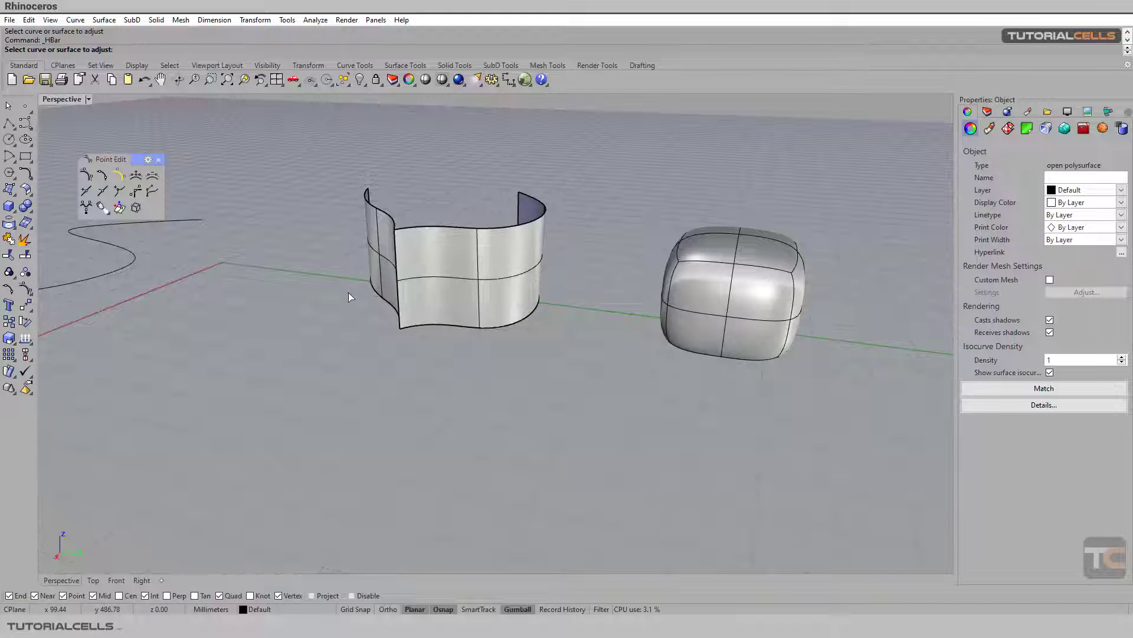
click(509, 310)
right_drag(502, 374, 777, 151)
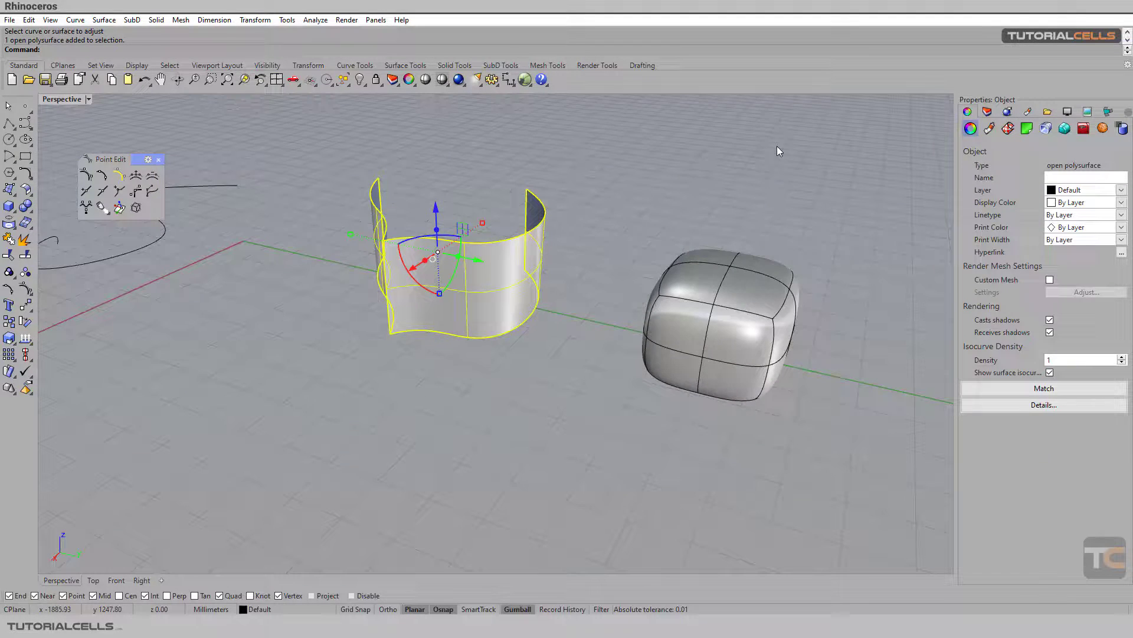
key(Return)
scroll(863, 132, up, 2)
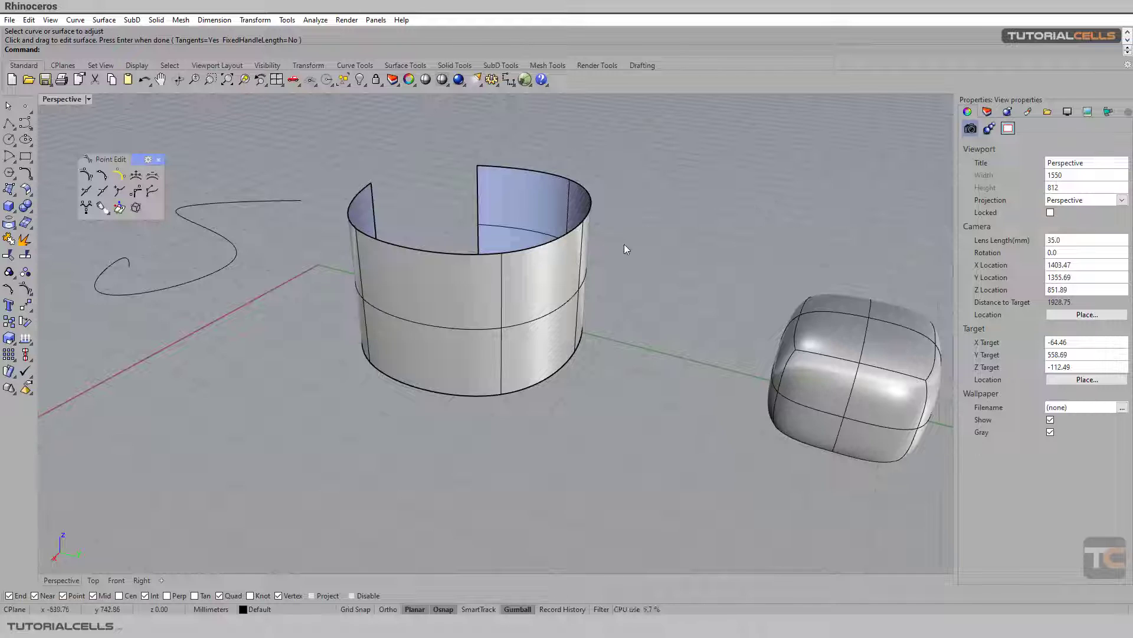
Step: Start HBar on the cylinder surface and pull two points to bulge its front wall
click(135, 196)
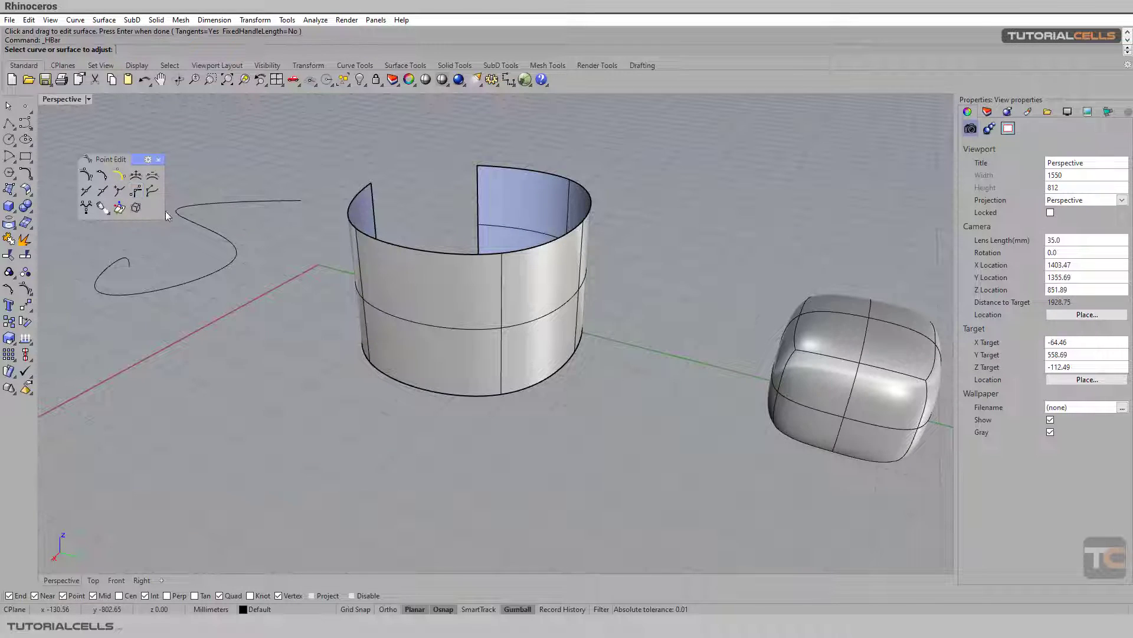
click(438, 292)
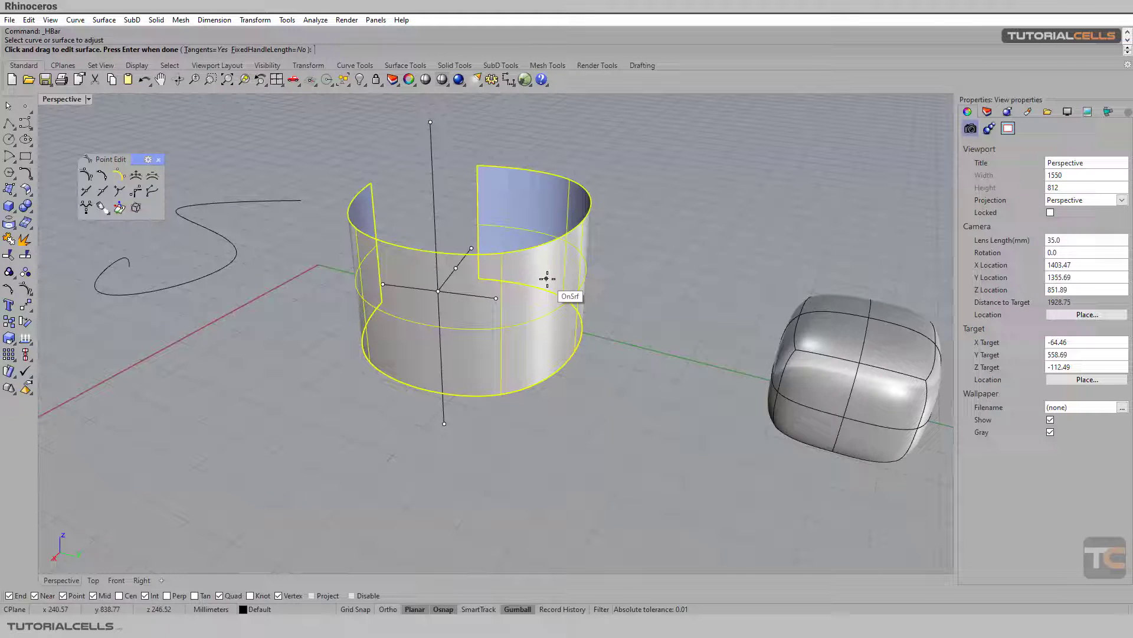
mouse_move(556, 298)
right_down()
mouse_move(477, 320)
mouse_move(560, 325)
right_up()
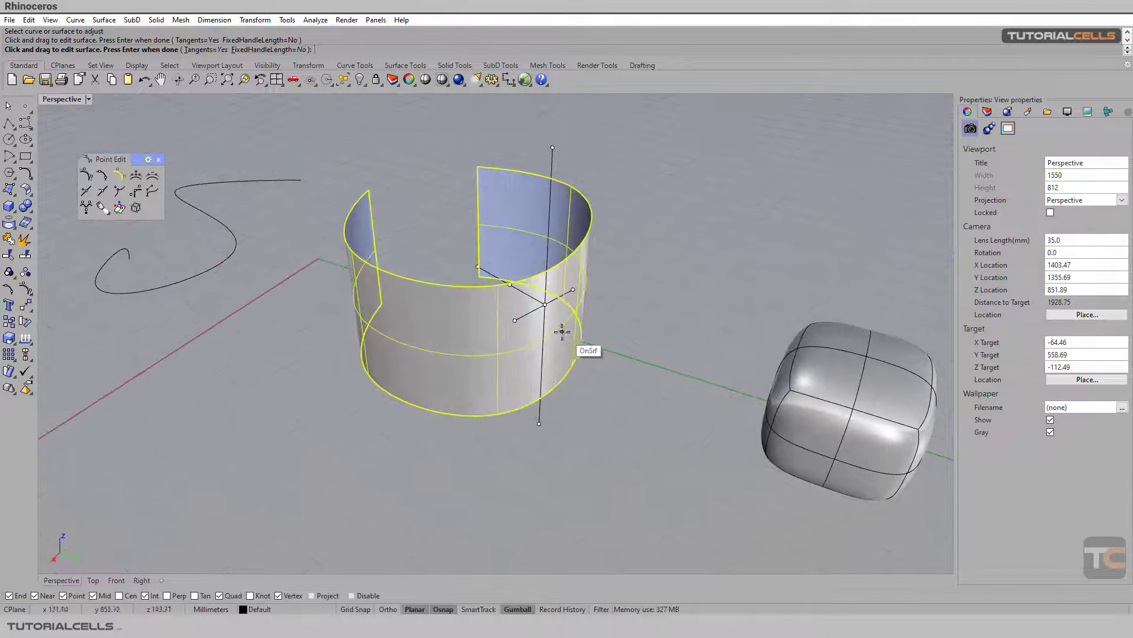
click(546, 303)
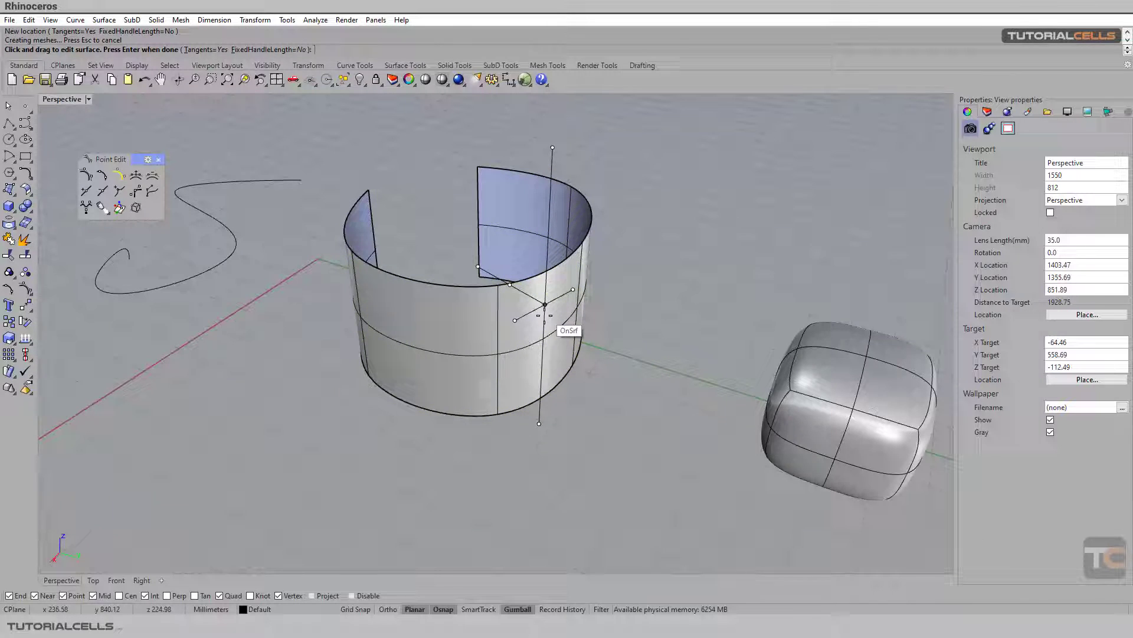
click(545, 304)
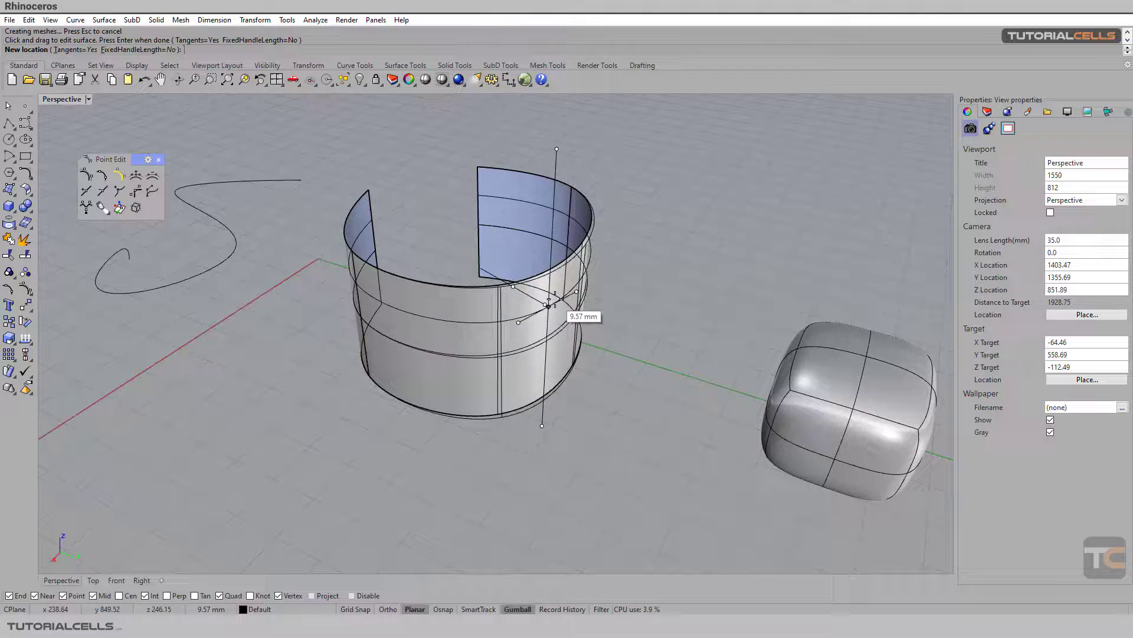
click(545, 304)
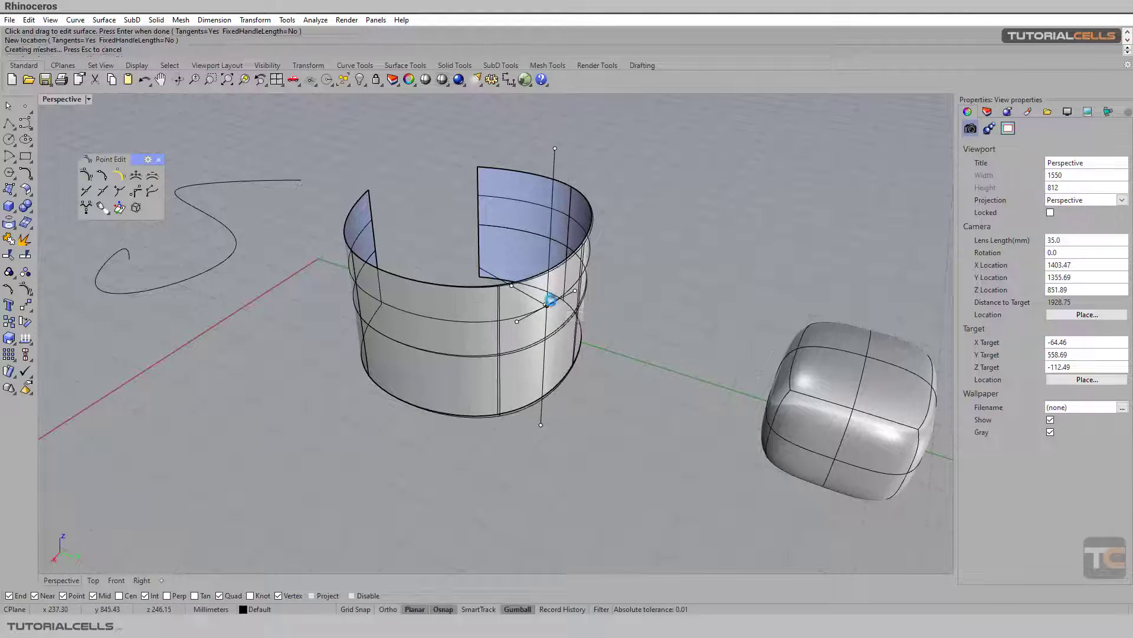
click(518, 320)
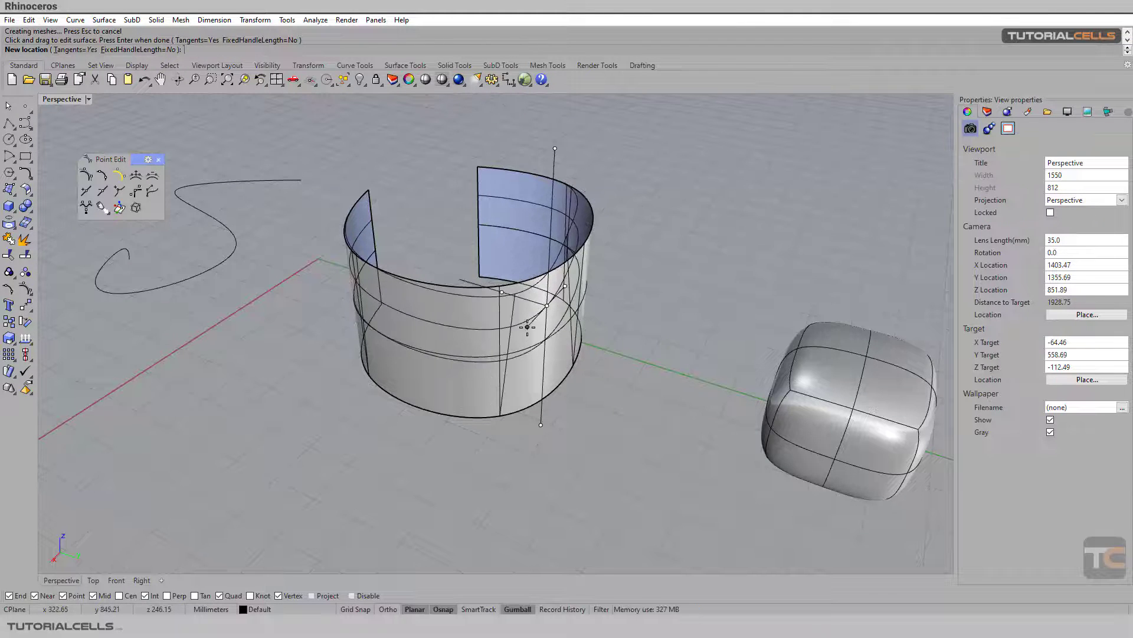
click(537, 339)
Step: Pull a bottom-edge point and two more front points outward, then finish editing
click(541, 425)
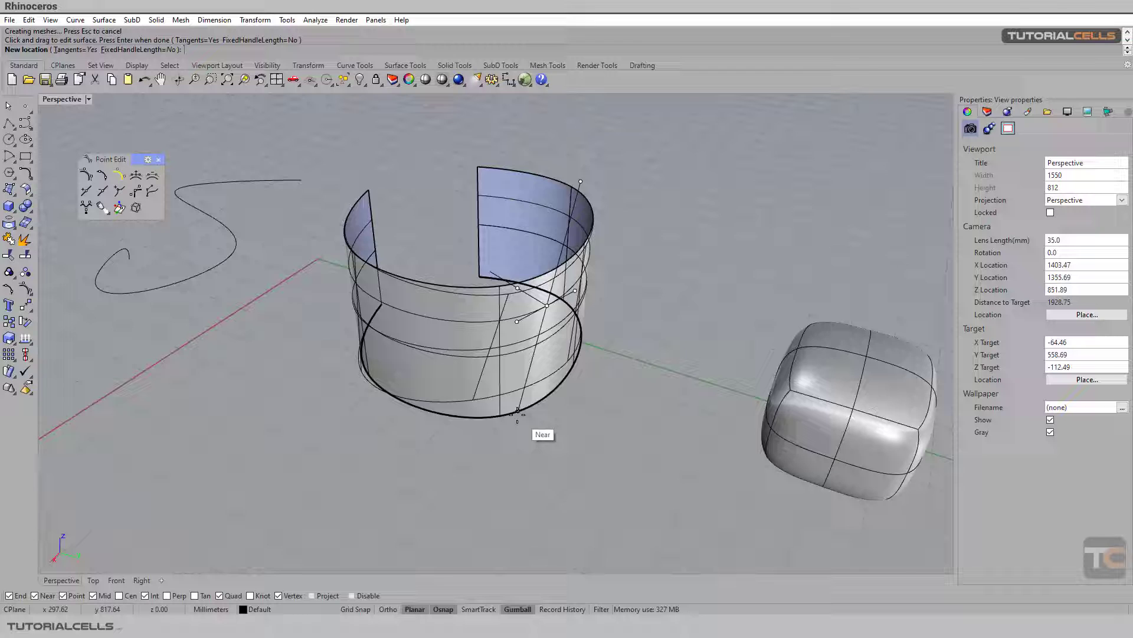
click(553, 428)
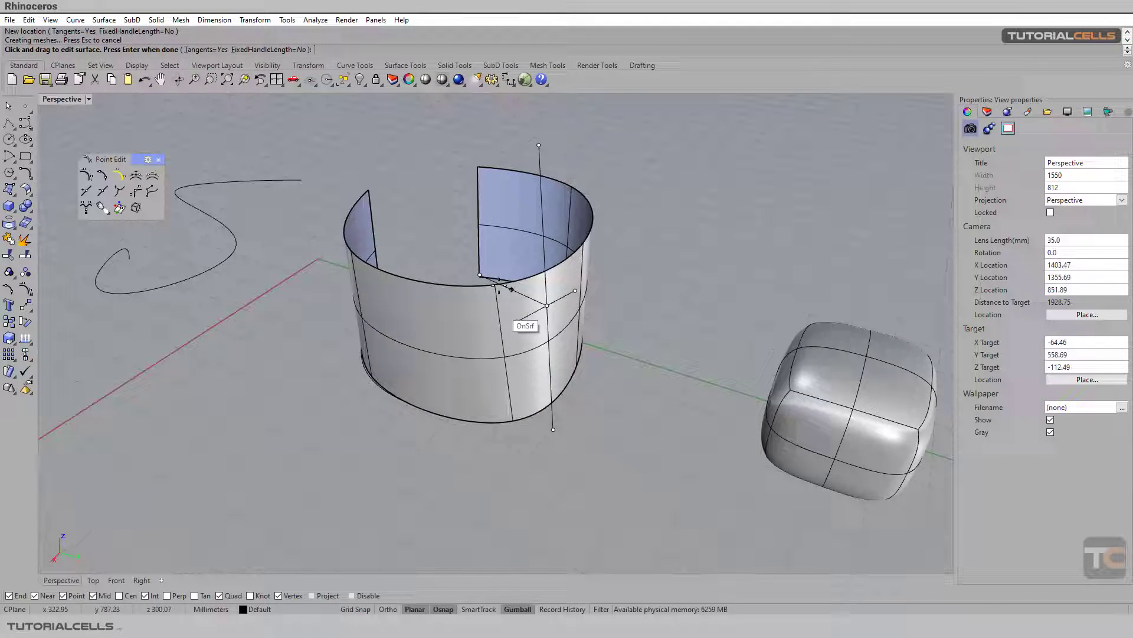
click(526, 298)
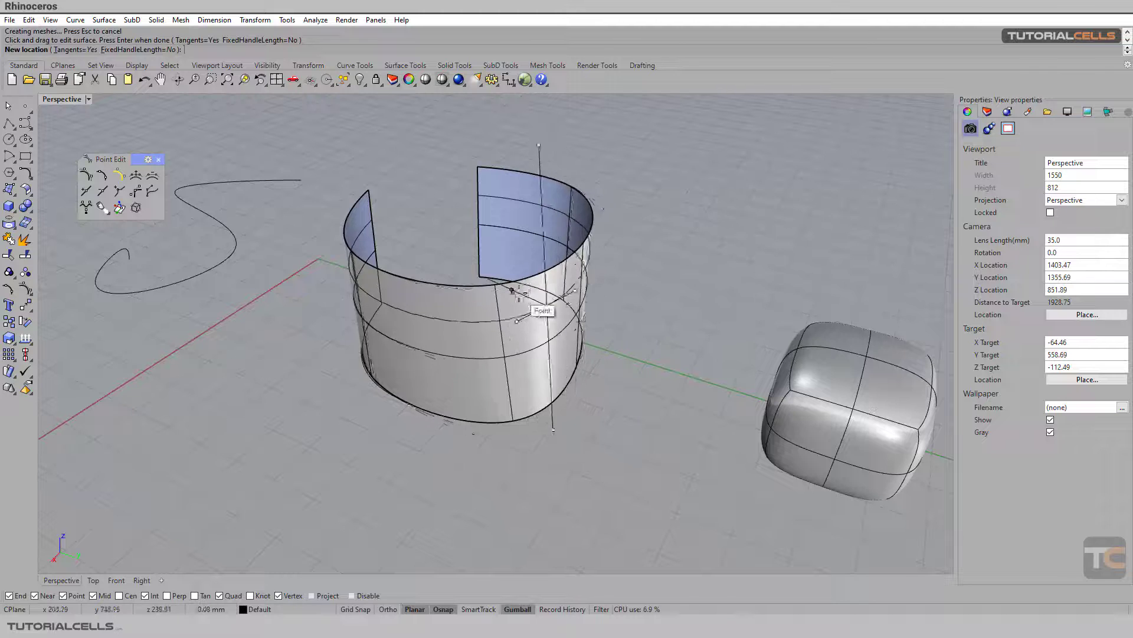
click(537, 303)
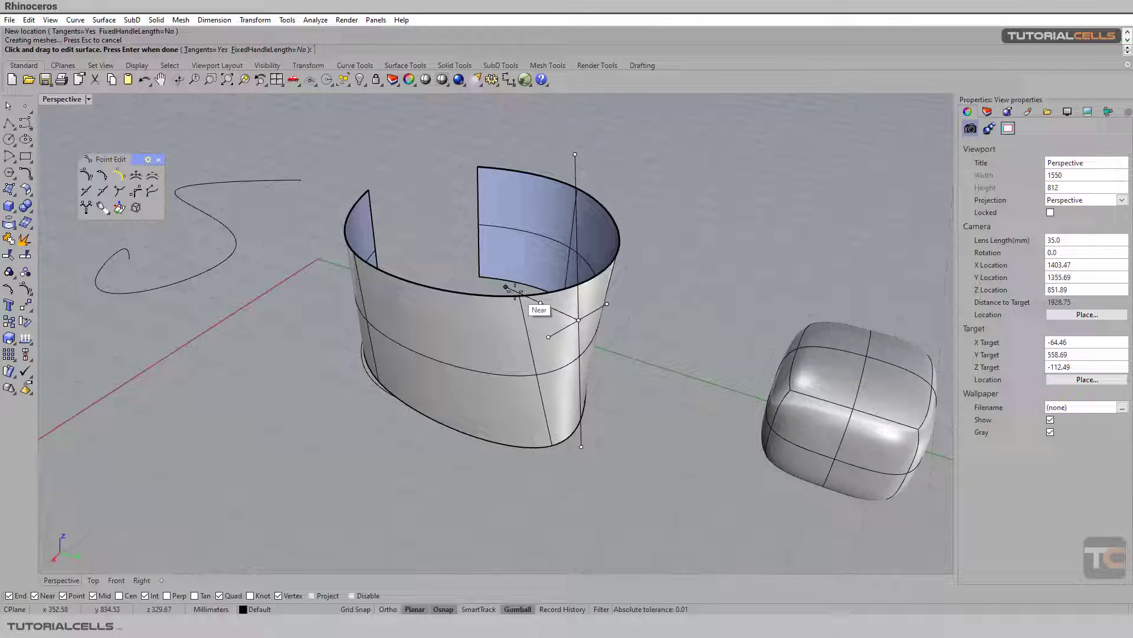
click(523, 298)
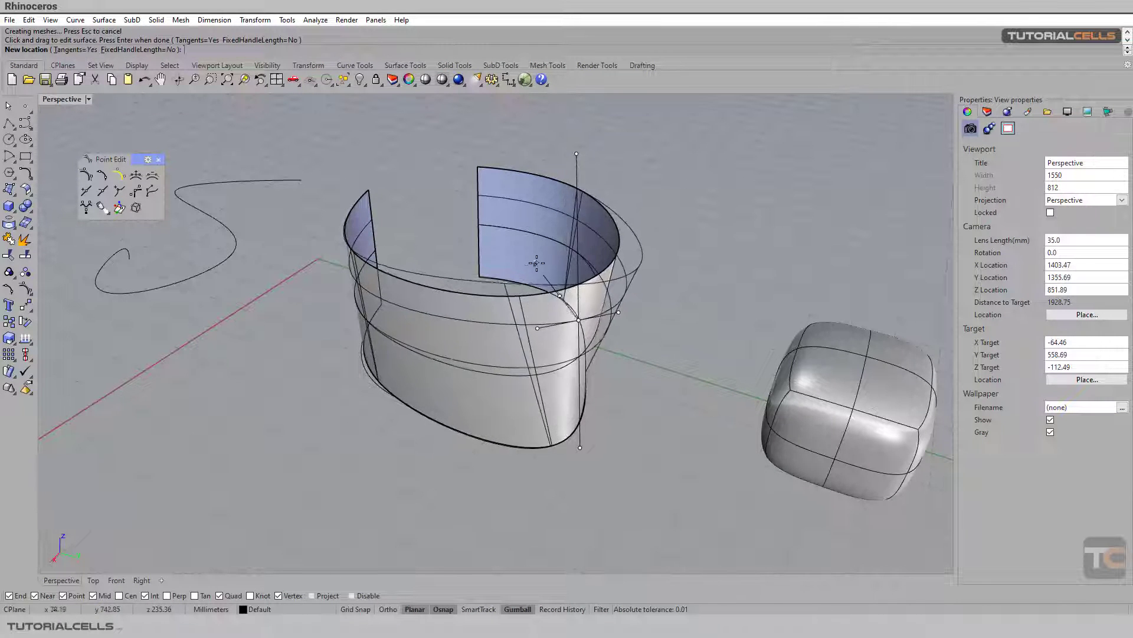
click(539, 329)
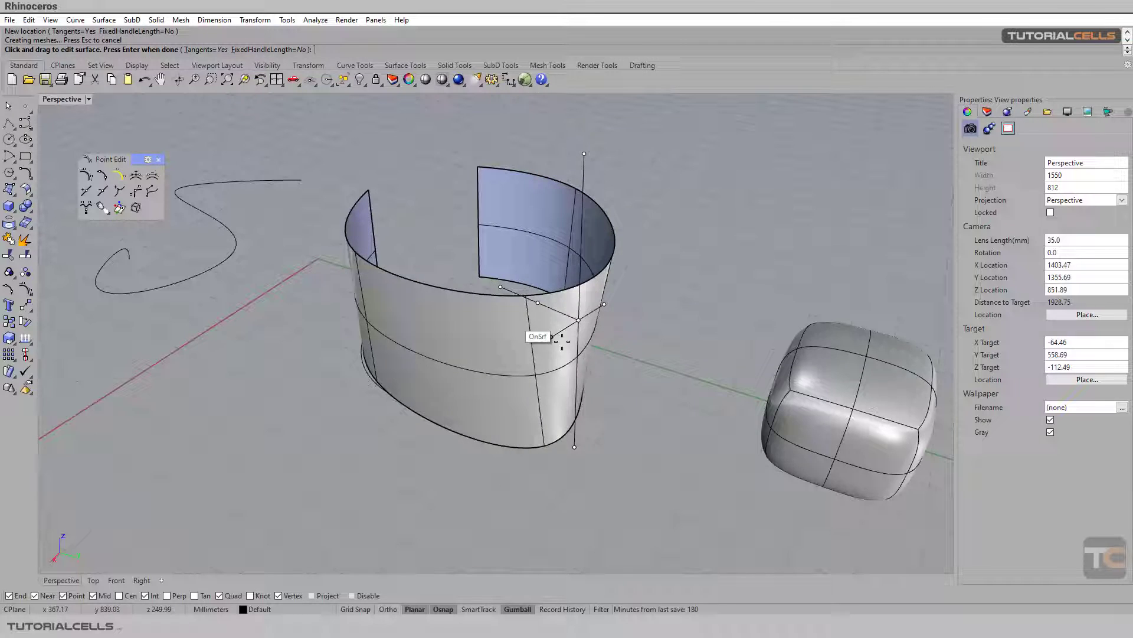
right_drag(538, 329, 595, 341)
key(Return)
Step: Start HBar on the reshaped surface and drag a handlebar to reshape its front
click(518, 265)
right_drag(518, 265, 488, 318)
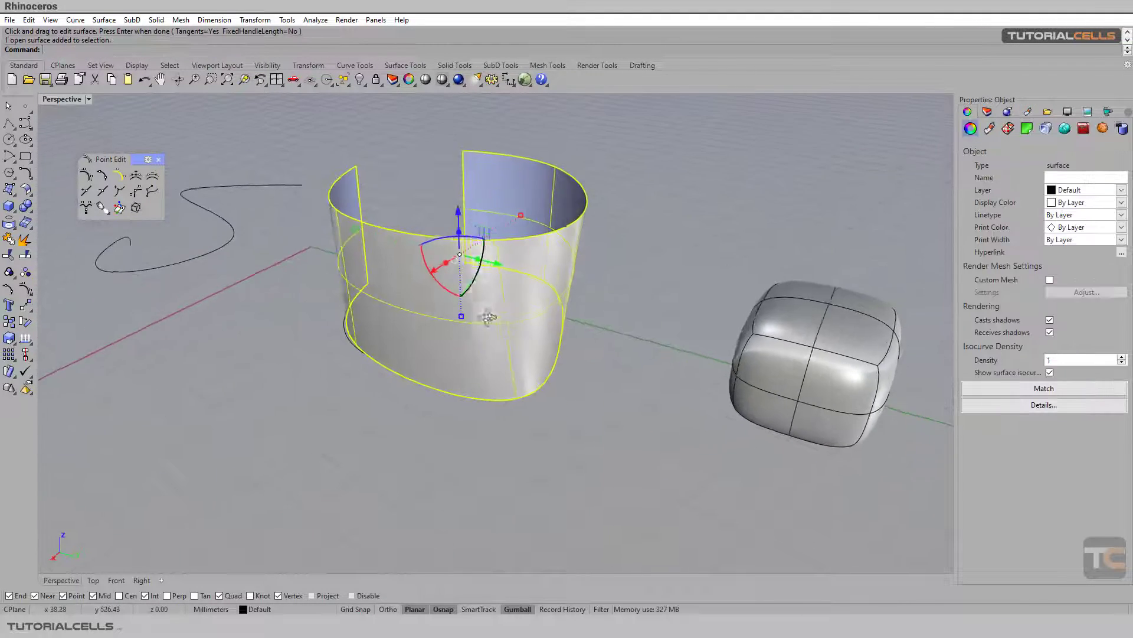
click(119, 191)
click(443, 275)
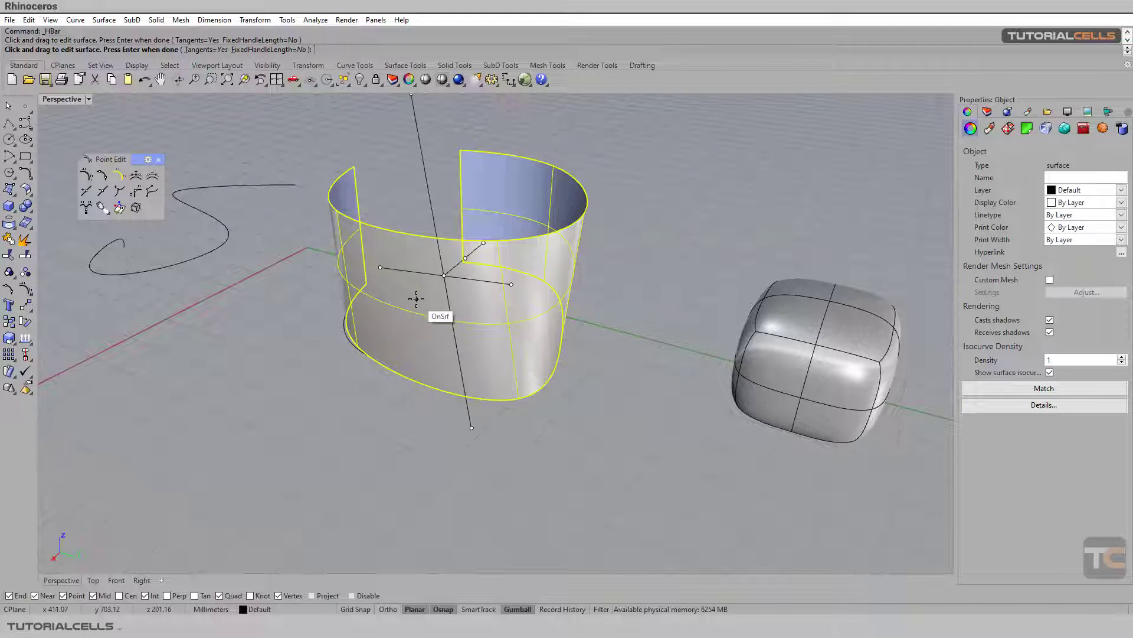
click(548, 306)
drag(558, 310, 519, 284)
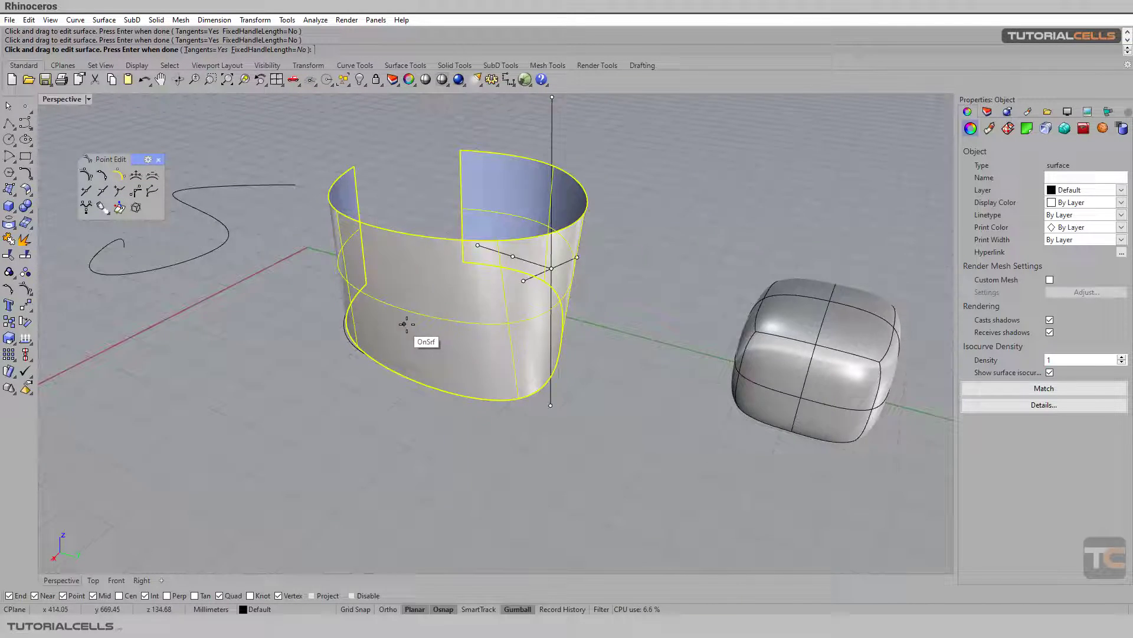
Step: Tilt a handlebar end to flare the left side outward, then finish and deselect
mouse_move(405, 324)
right_down()
mouse_move(499, 332)
mouse_move(539, 318)
mouse_move(430, 316)
mouse_move(390, 350)
mouse_move(411, 255)
right_up()
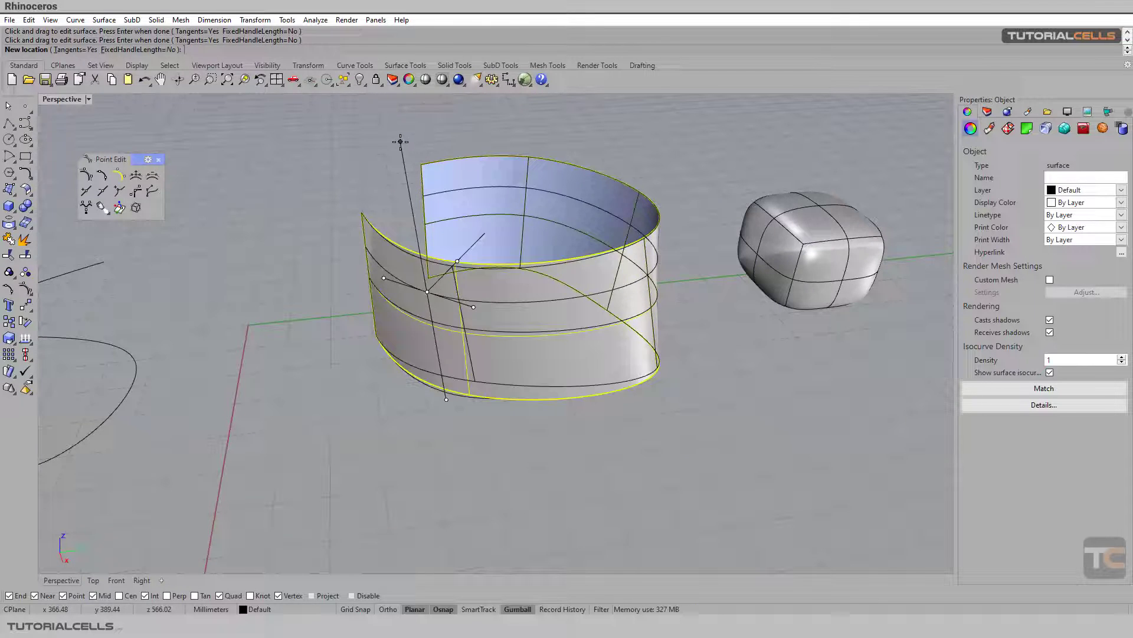
drag(409, 129, 420, 135)
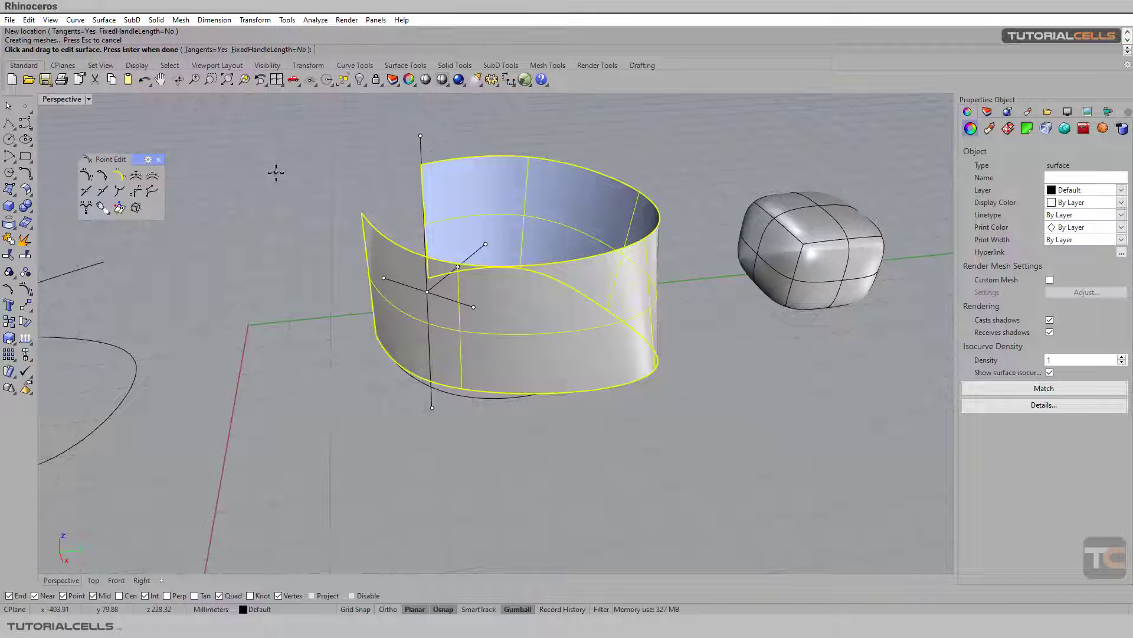
key(Return)
click(302, 198)
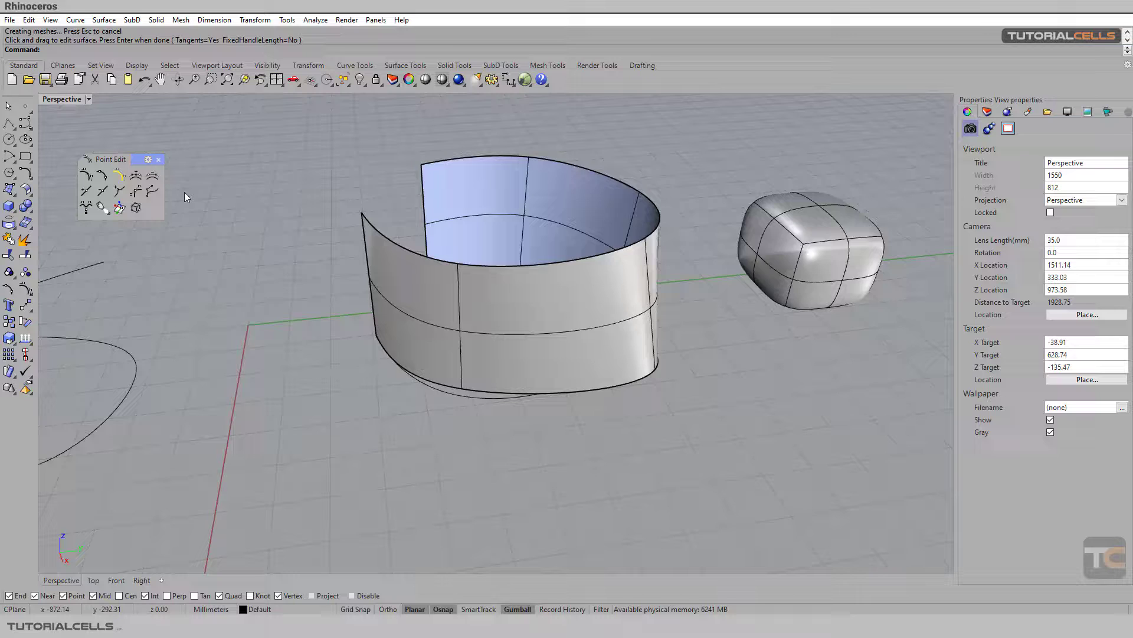
scroll(185, 192, down, 1)
Step: With Tangents=No, pull down the front band's upper edge, then set Tangents=Yes
click(134, 191)
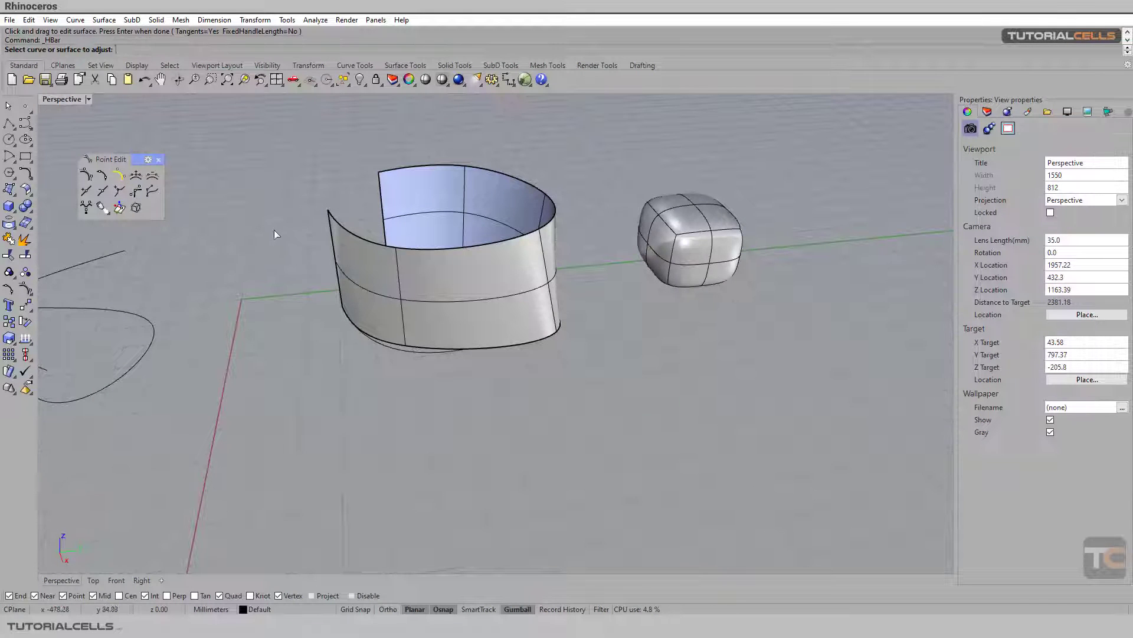
click(366, 277)
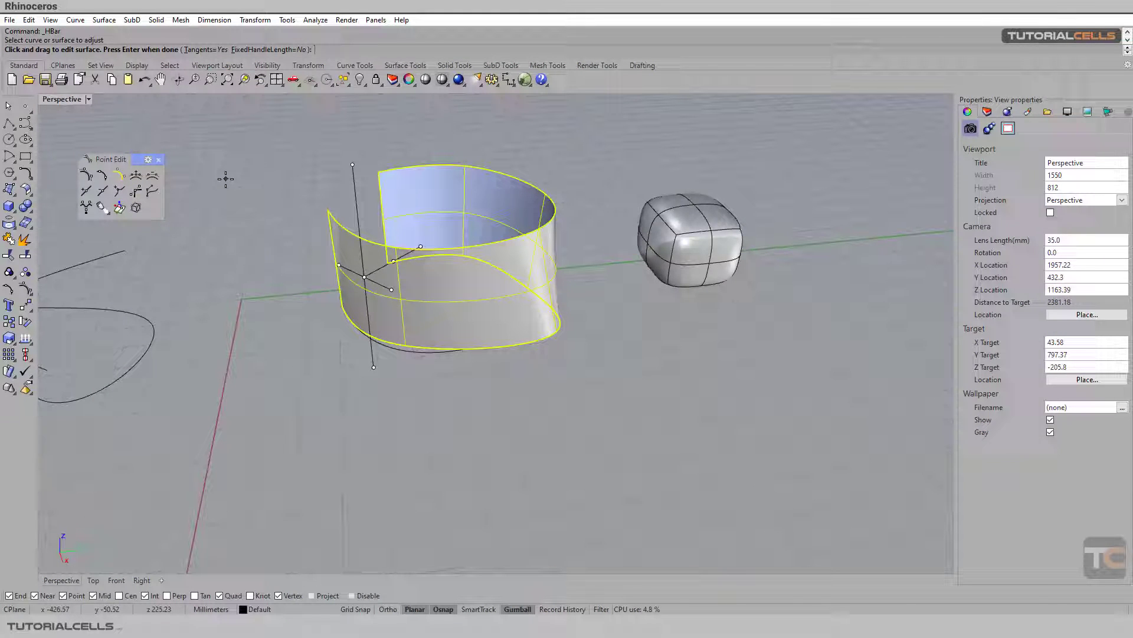
click(206, 50)
drag(389, 266, 450, 286)
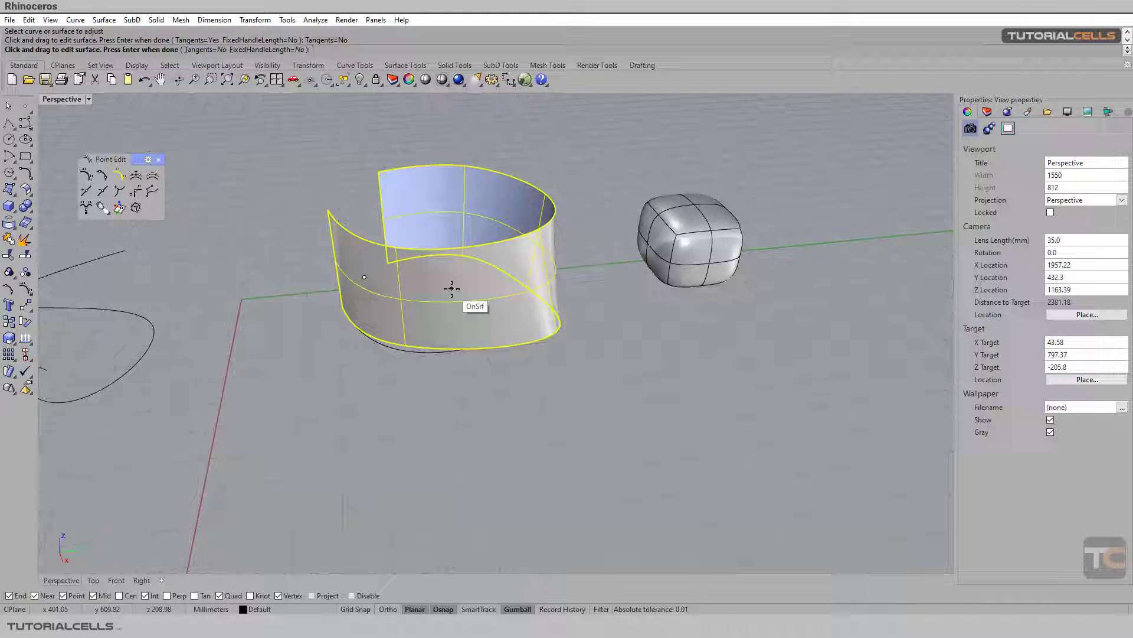
click(503, 276)
click(469, 281)
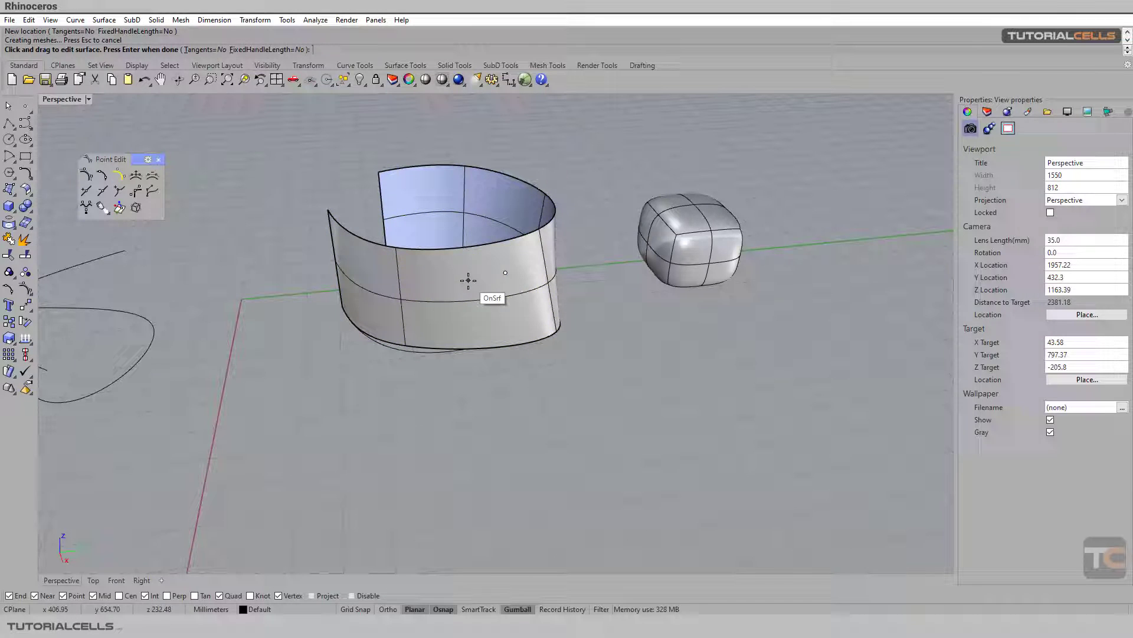
click(206, 50)
mouse_move(386, 234)
right_down()
mouse_move(475, 213)
mouse_move(474, 243)
right_up()
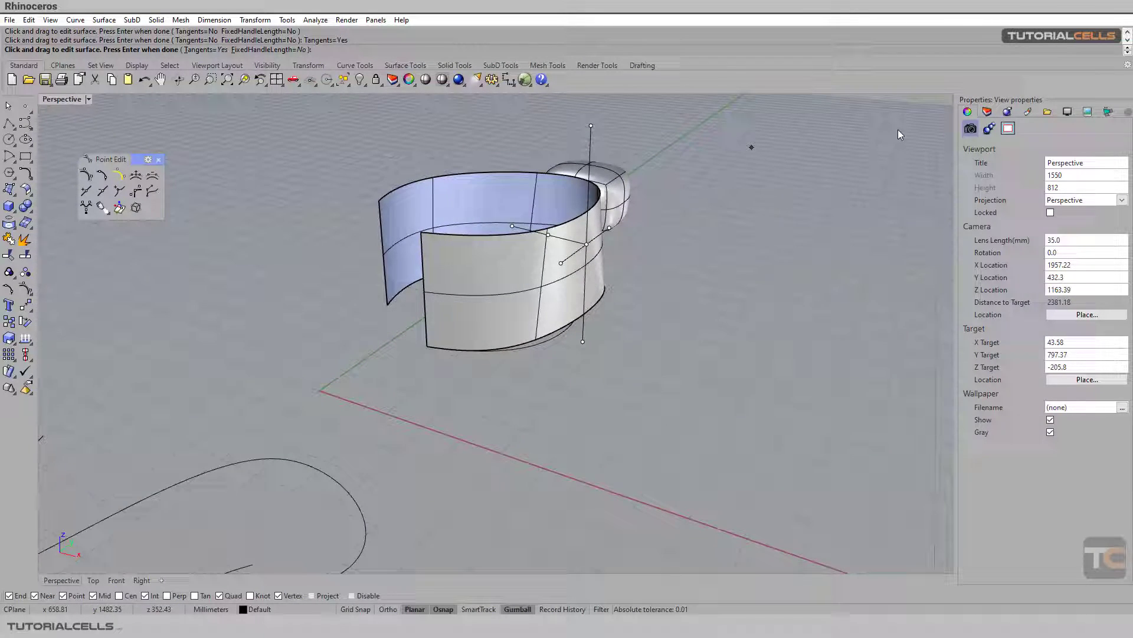
right_drag(202, 323, 912, 165)
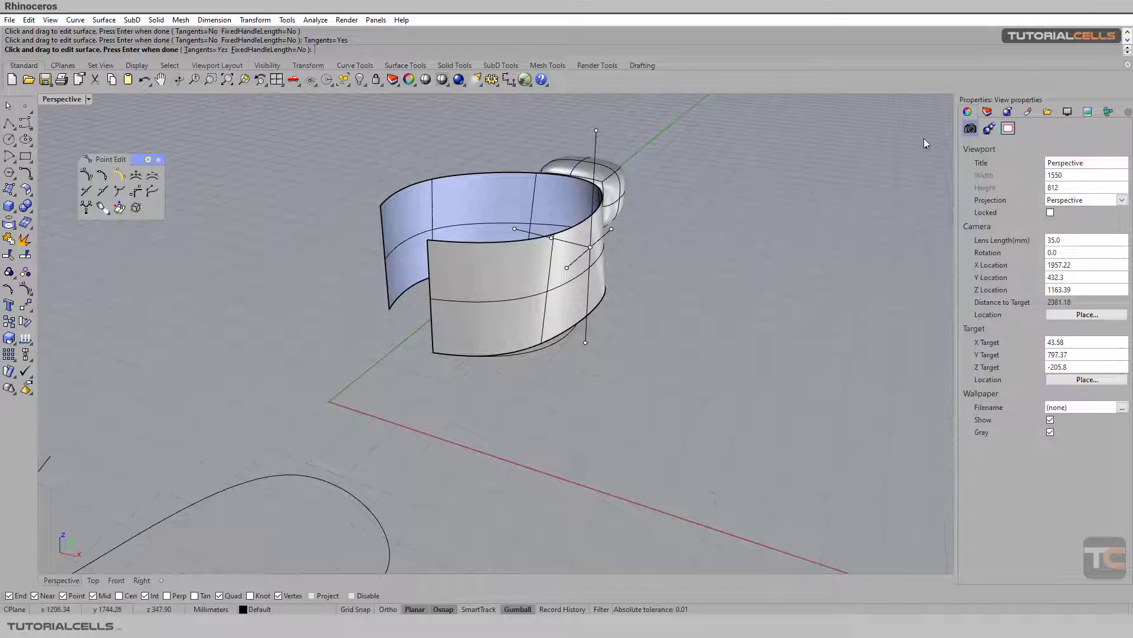